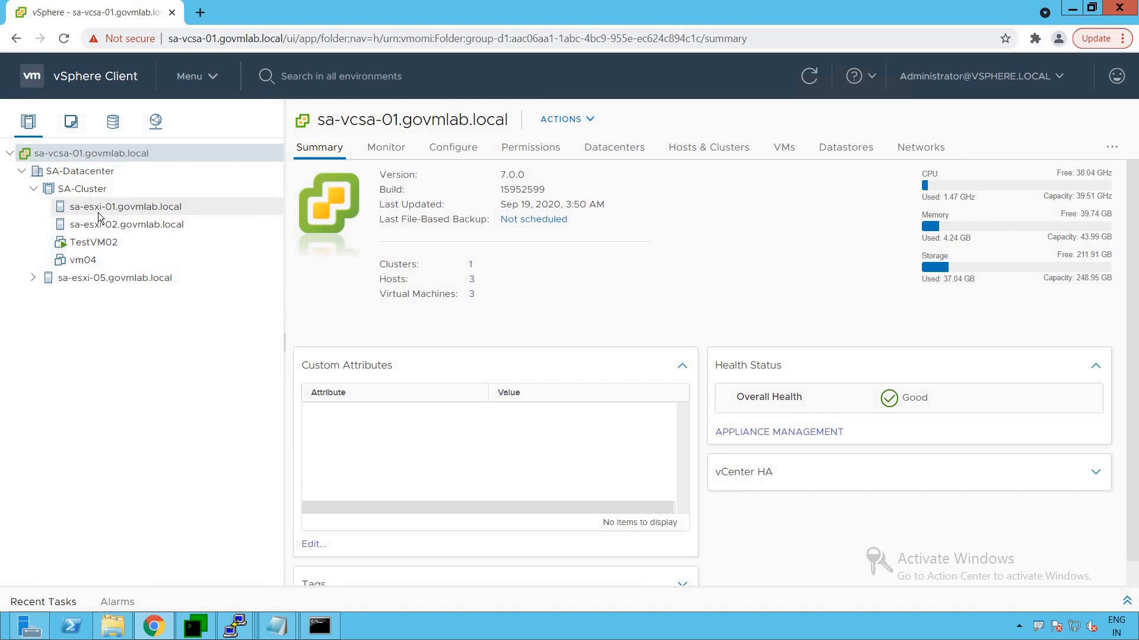
- Start a new alarm definition for the TestVM02 virtual machine from its list of alarm definitions
{"action": "left_click", "coordinate": [33, 278]}
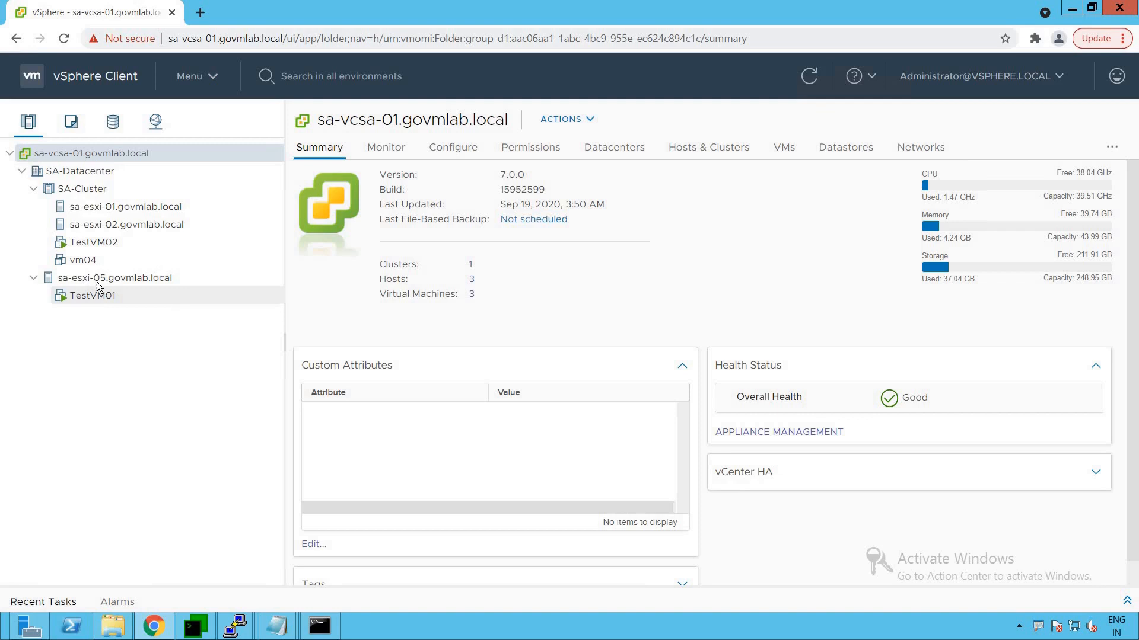
{"action": "left_click", "coordinate": [93, 242]}
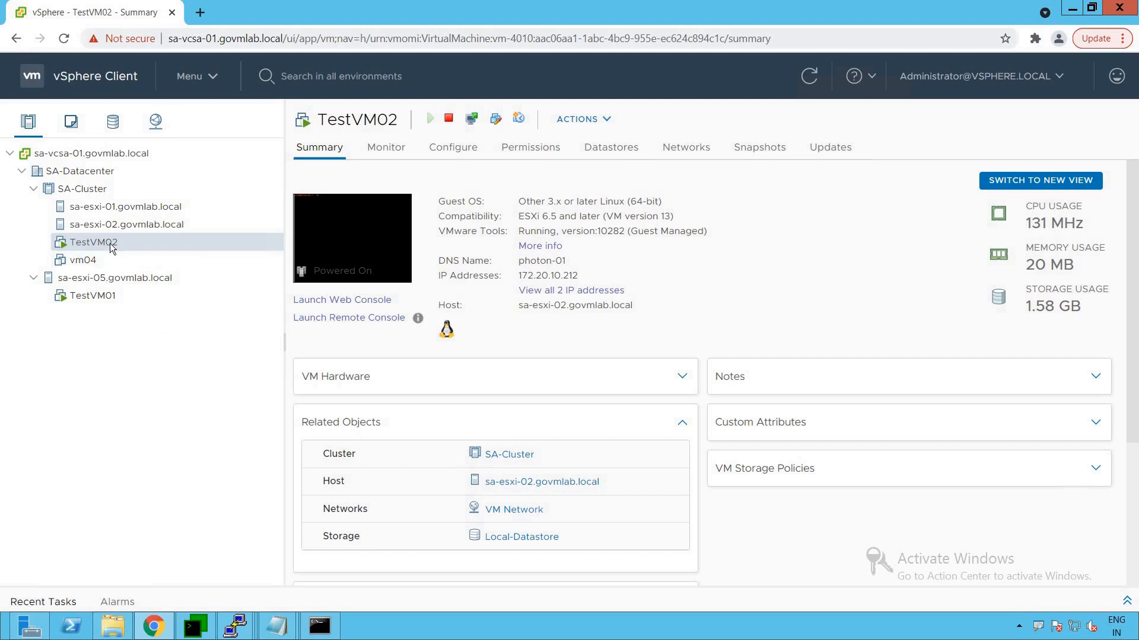
{"action": "left_click", "coordinate": [468, 151]}
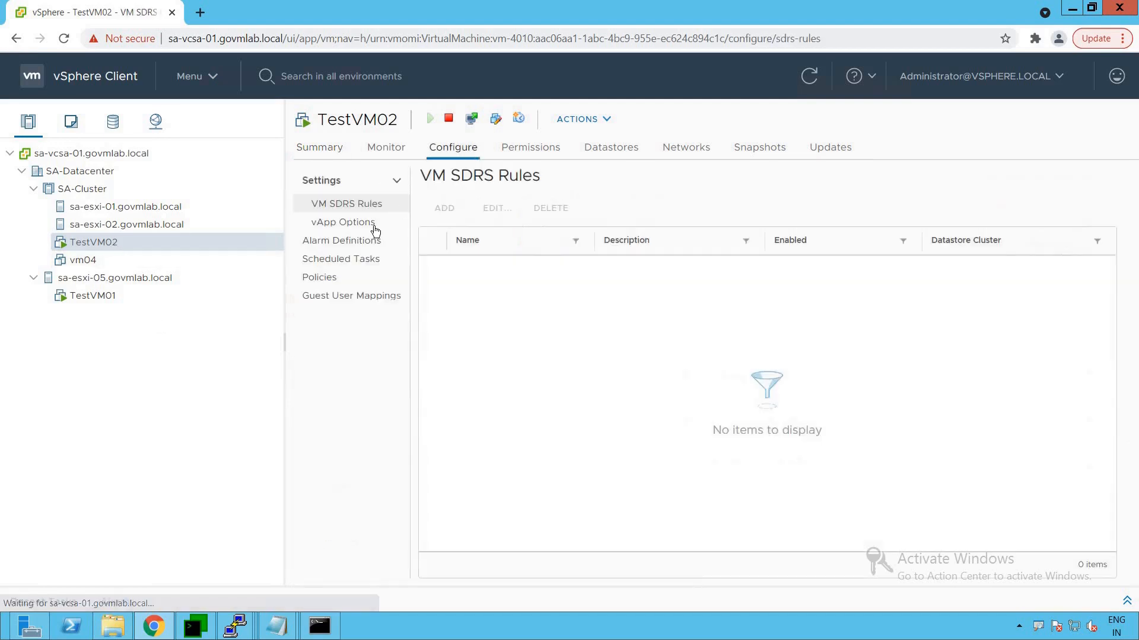
{"action": "left_click", "coordinate": [353, 242]}
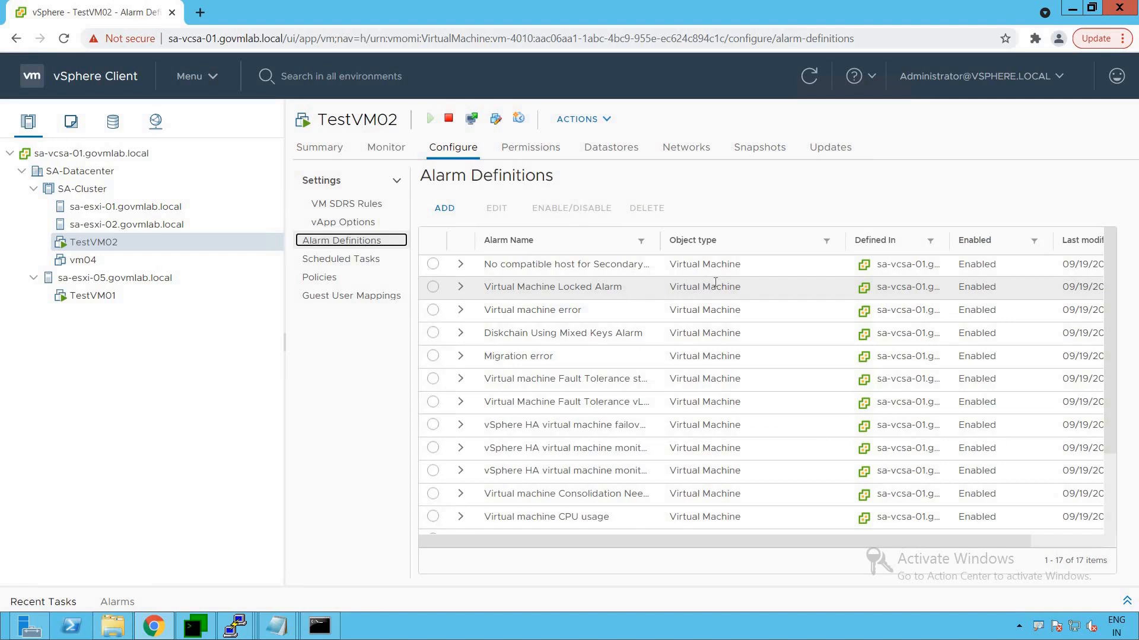
{"action": "left_click", "coordinate": [433, 264]}
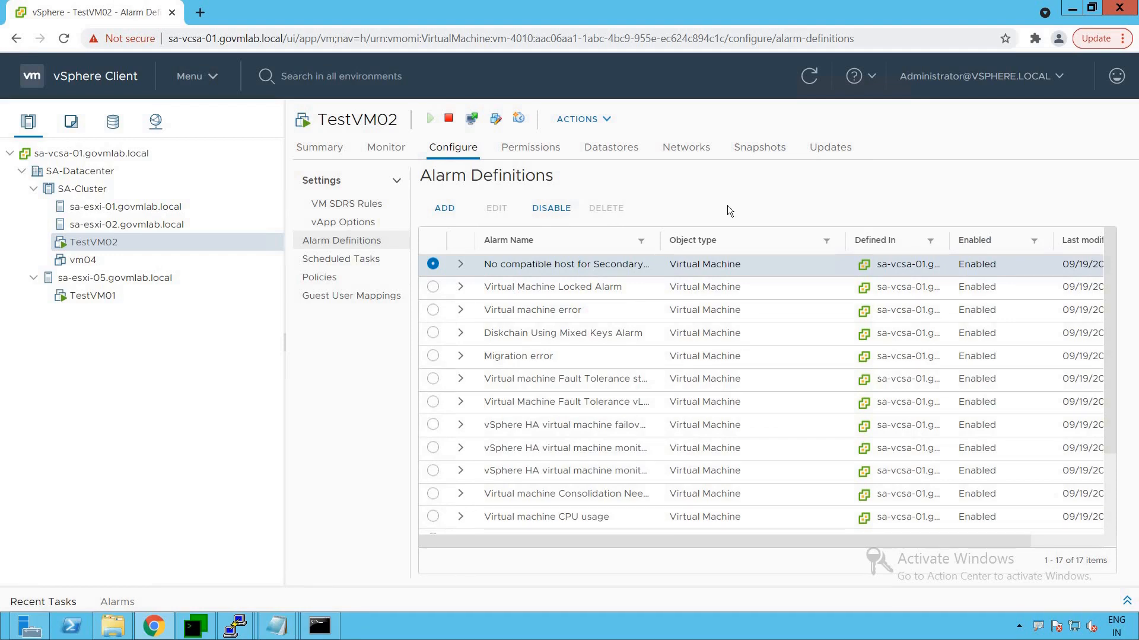
{"action": "left_click", "coordinate": [445, 209]}
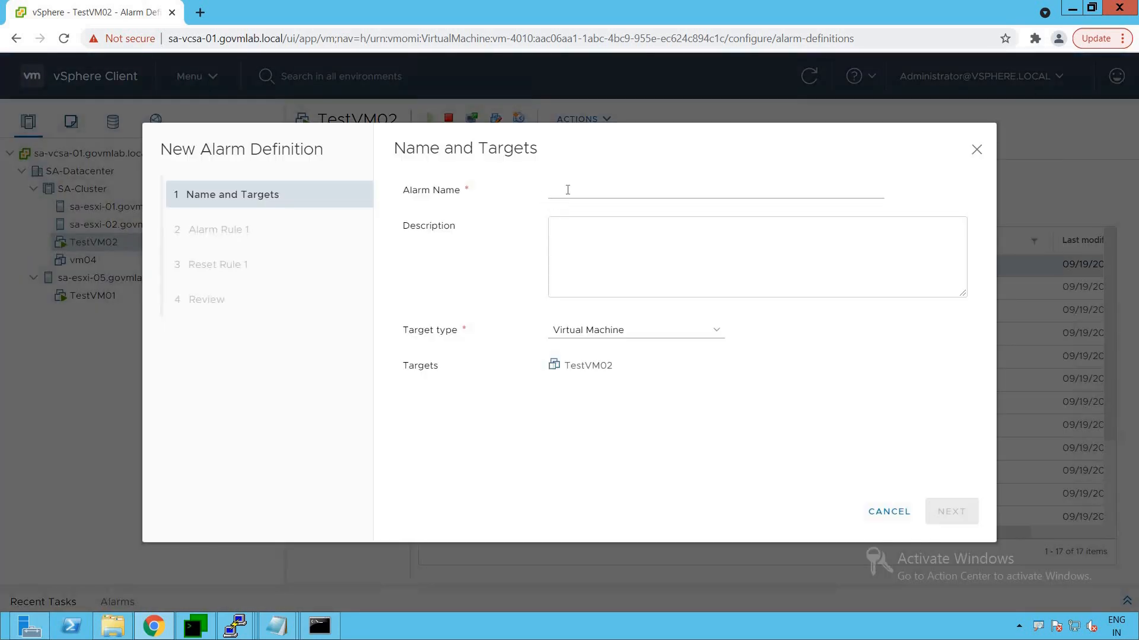
- Name the new alarm "VM CPU Usage Alarm"
{"action": "left_click", "coordinate": [568, 190]}
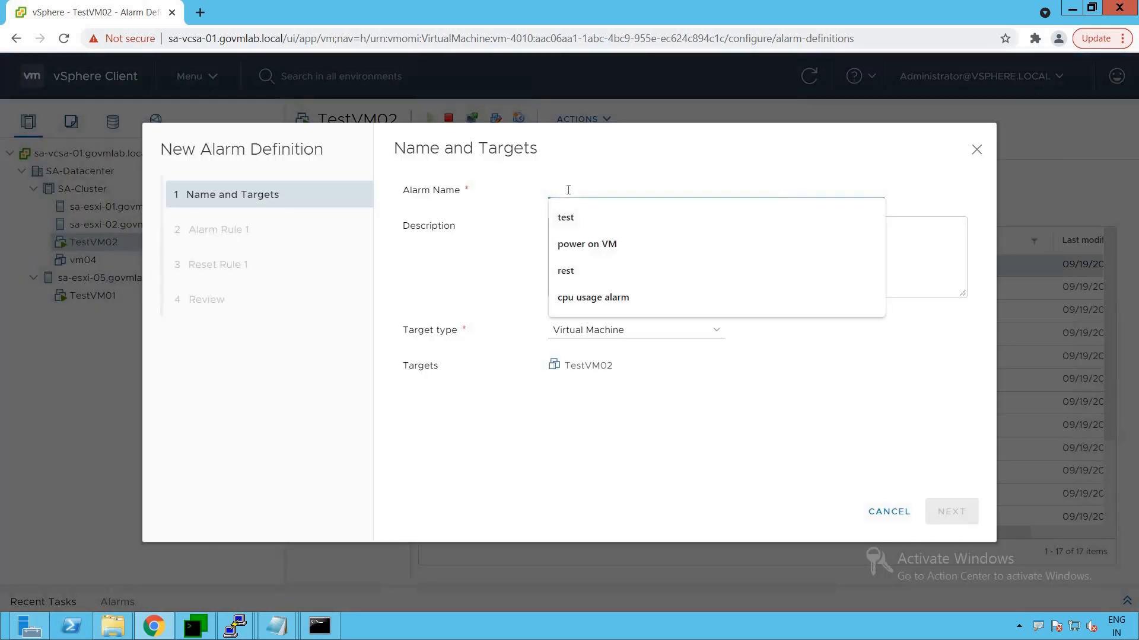
{"action": "left_click", "coordinate": [511, 222]}
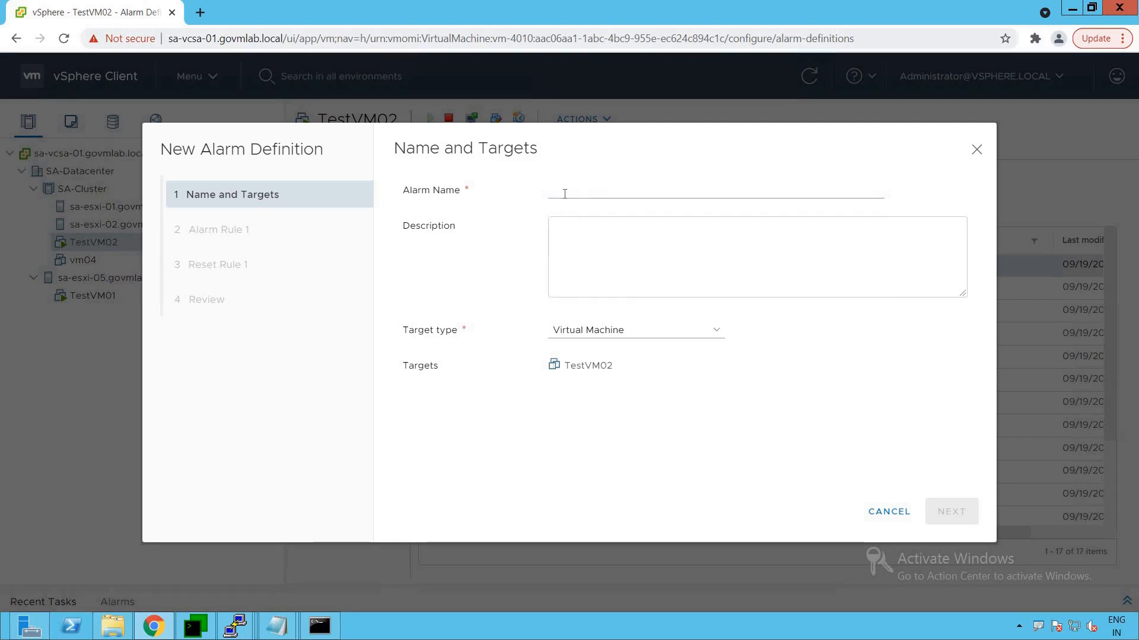
{"action": "left_click", "coordinate": [570, 190]}
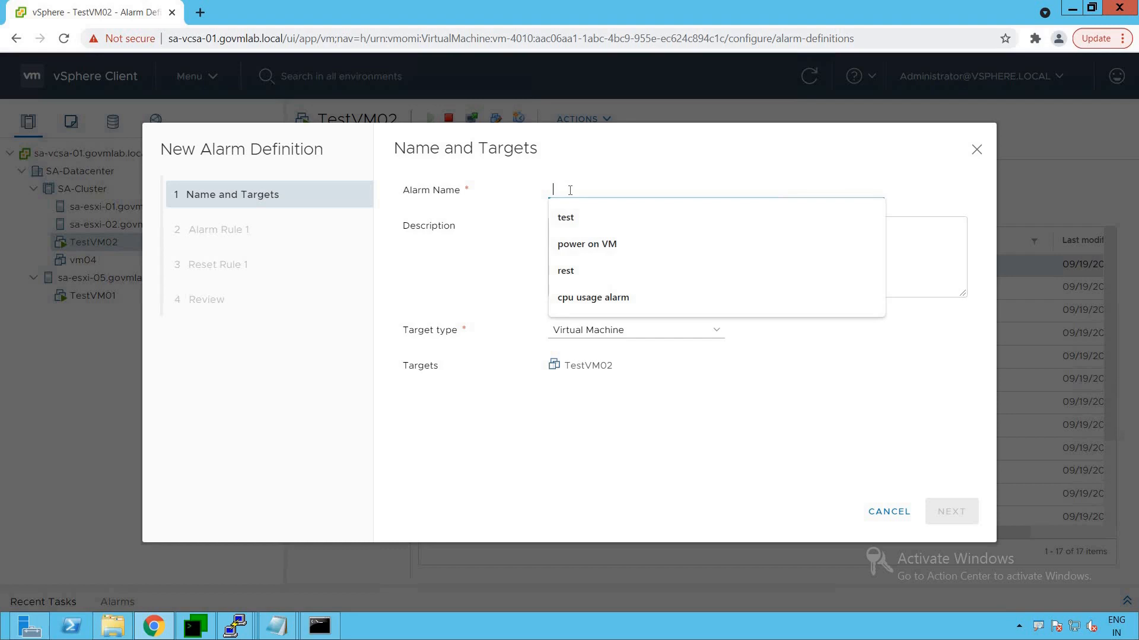
{"action": "type", "text": "VM CPU "}
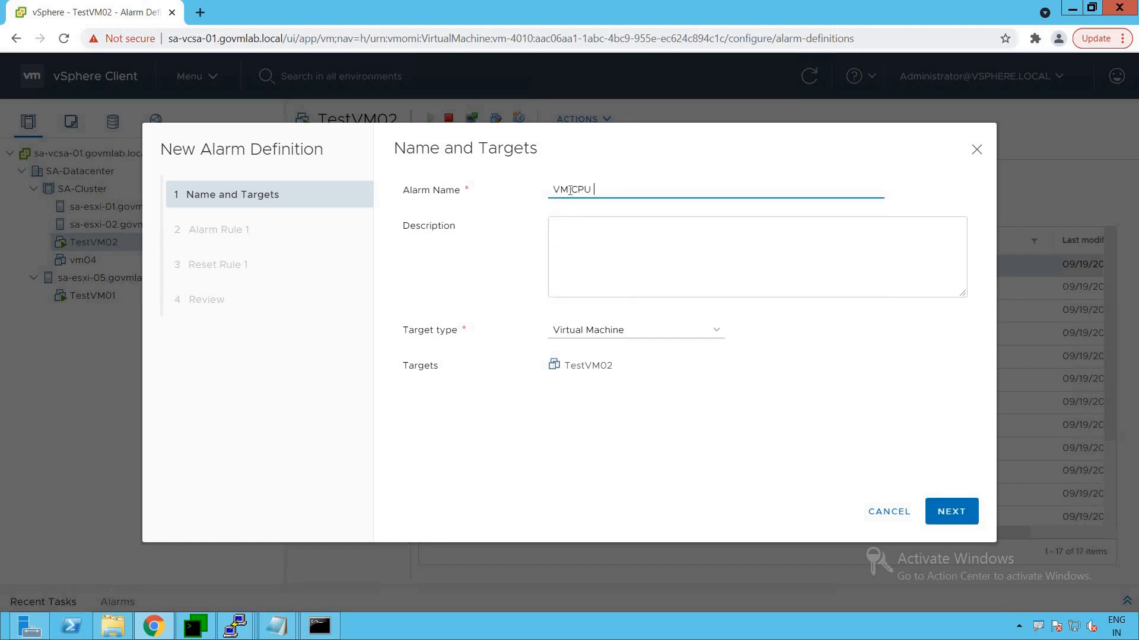
{"action": "type", "text": "Usage Alarm"}
- Describe the alarm as "THis Alarm will get triggered whenever CPU usage of VM goes above 70%", keep target type Virtual Machine, and proceed to the alarm rule
{"action": "left_click", "coordinate": [612, 229]}
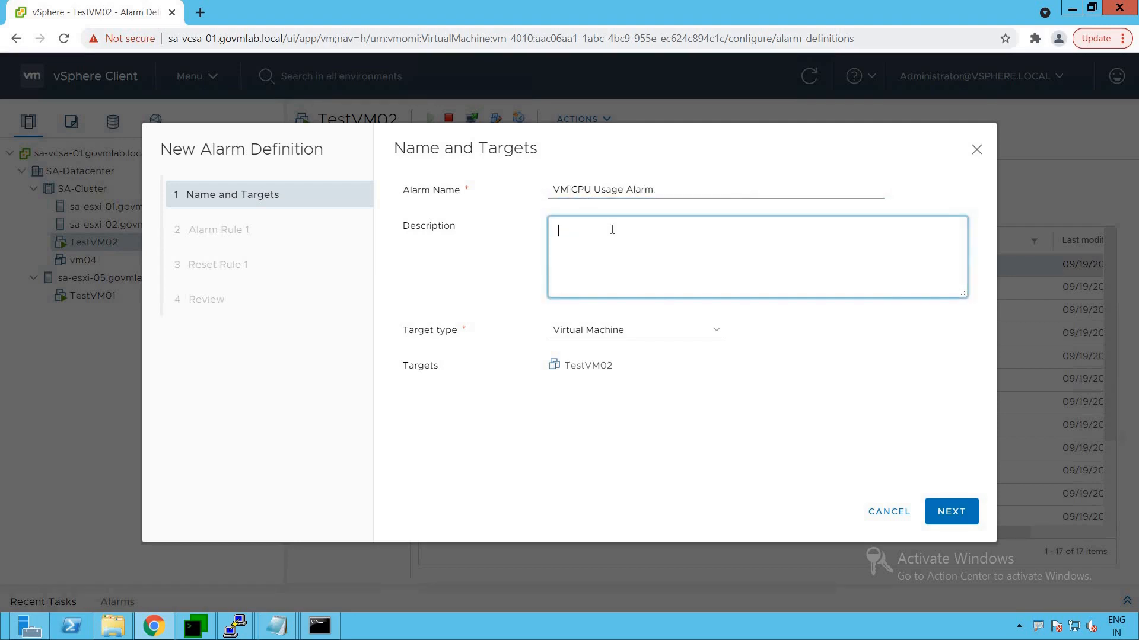
{"action": "type", "text": "THis Alarm w"}
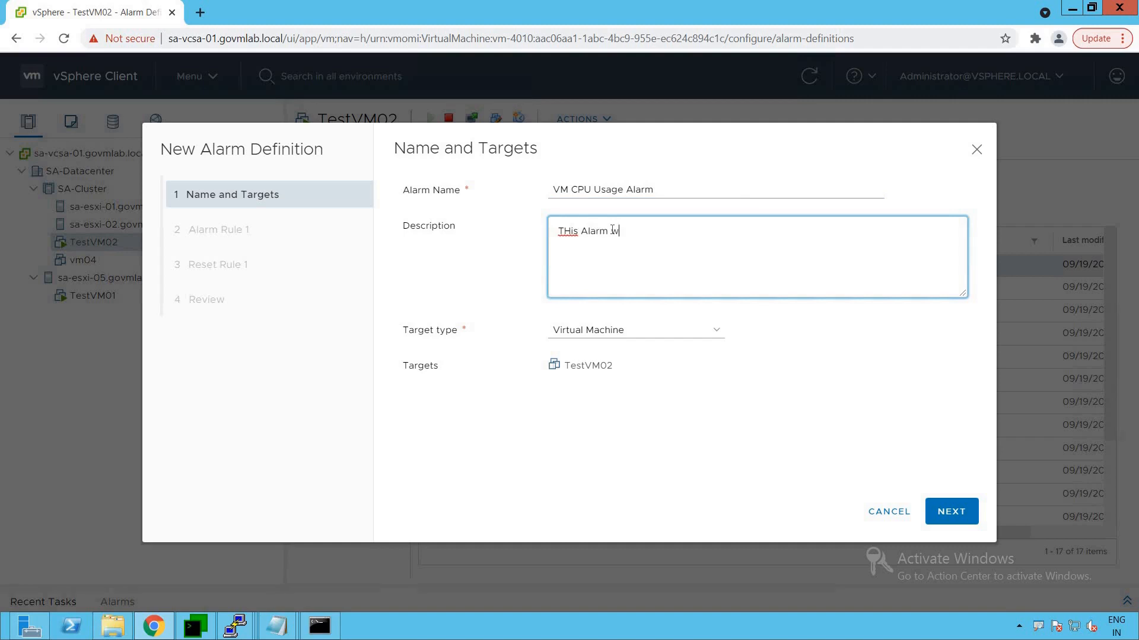
{"action": "type", "text": "ill get triggered whenever CP"}
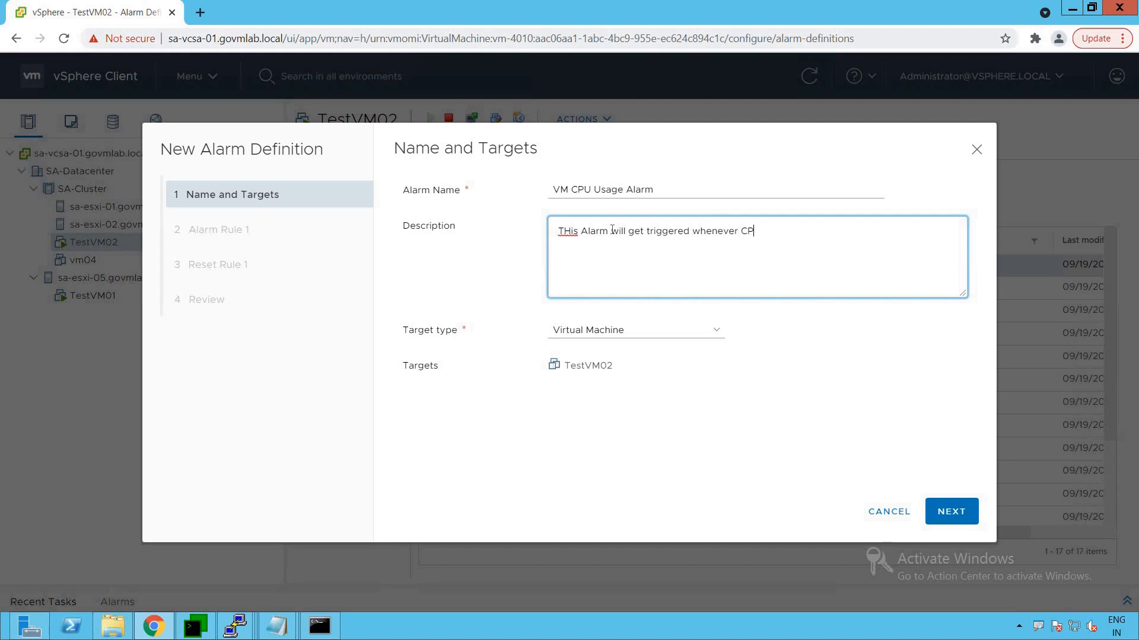
{"action": "type", "text": "U usage of VM goes above 70%"}
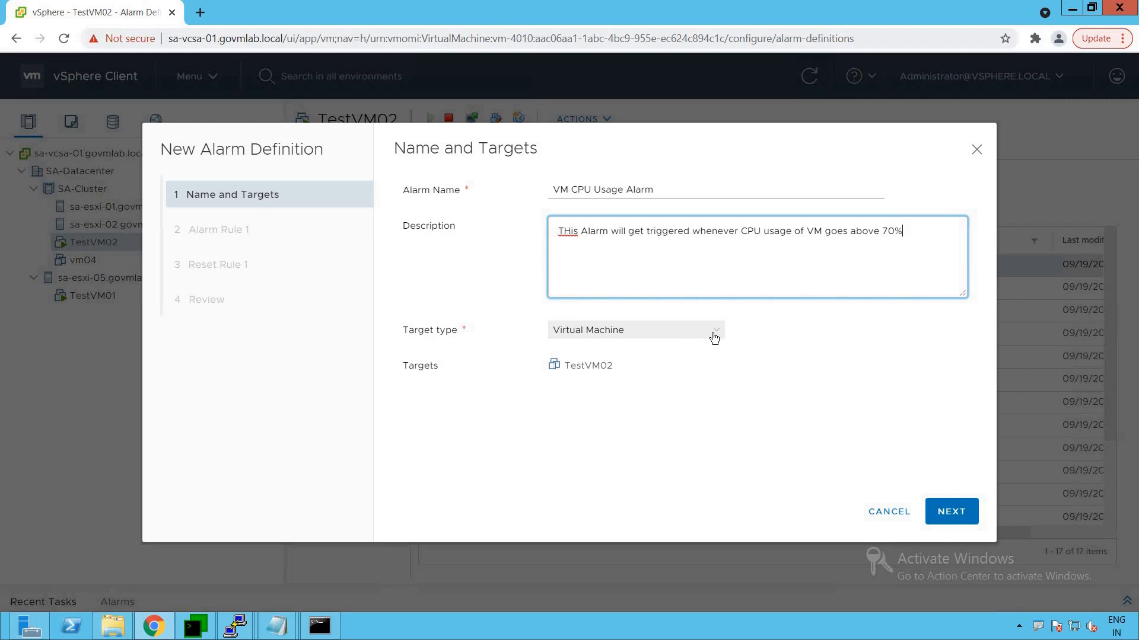
{"action": "left_click", "coordinate": [610, 335]}
{"action": "left_click", "coordinate": [613, 400]}
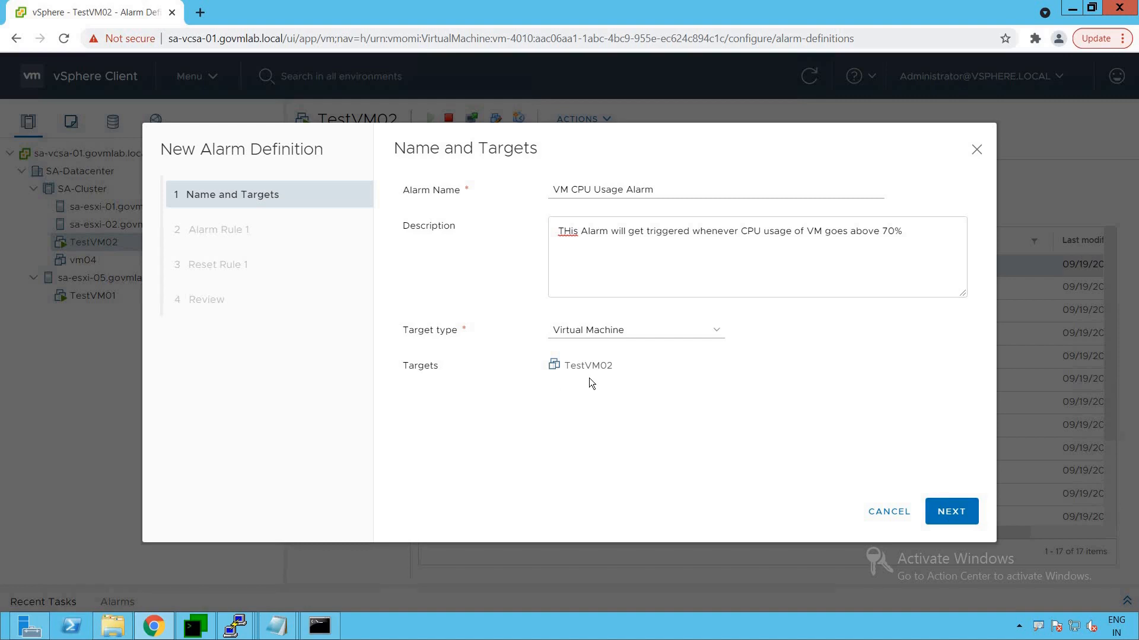
{"action": "left_click", "coordinate": [951, 512]}
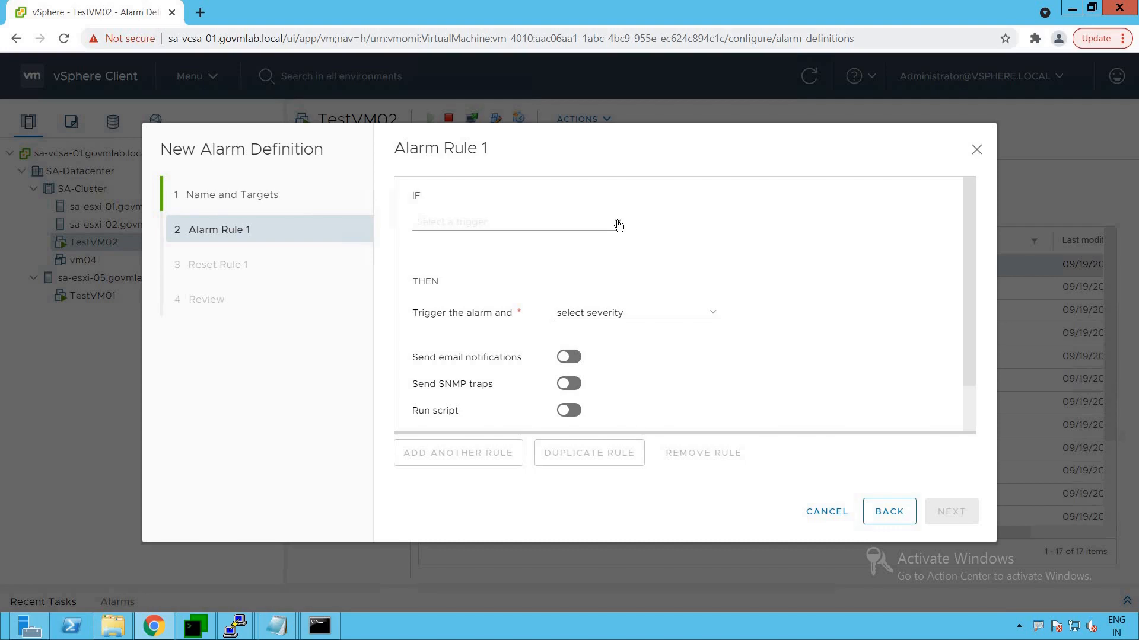
- Examine the trigger categories available for the alarm rule, including the Capacity and Usage and Deployment triggers
{"action": "left_click", "coordinate": [561, 225]}
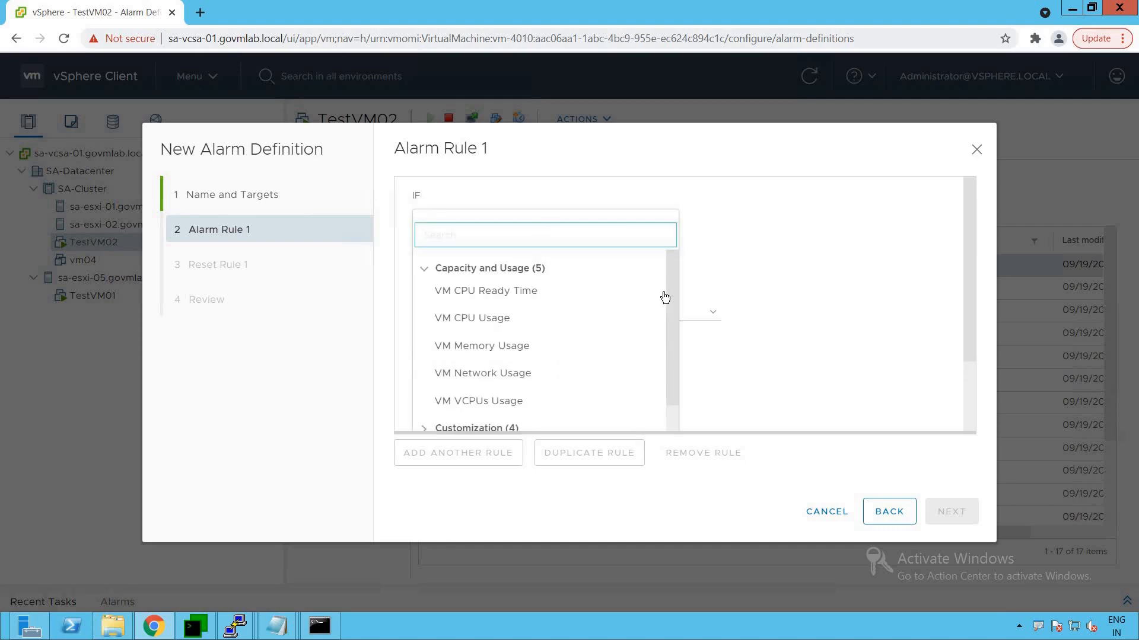
{"action": "left_click", "coordinate": [424, 269]}
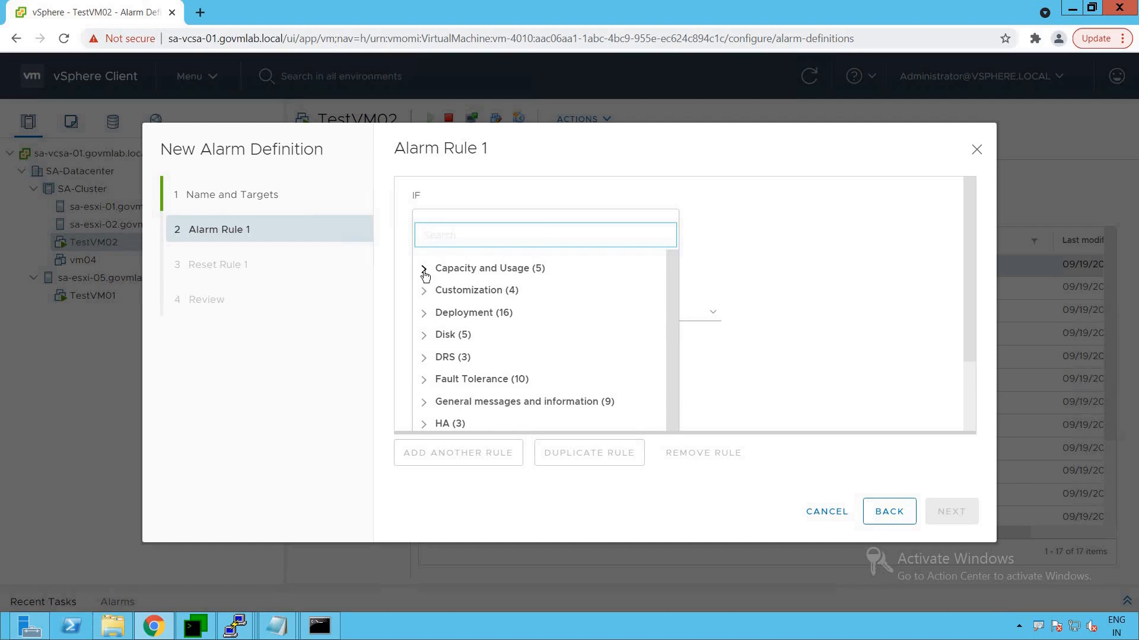
{"action": "left_click", "coordinate": [424, 269]}
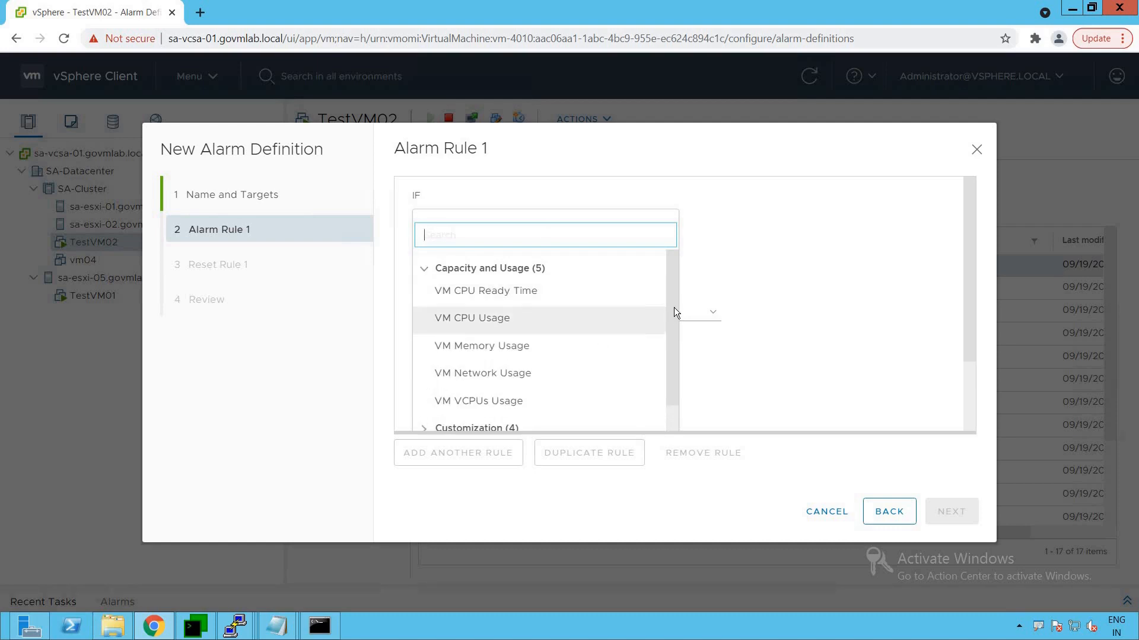
{"action": "mouse_move", "coordinate": [674, 299]}
{"action": "left_mouse_down"}
{"action": "mouse_move", "coordinate": [674, 314]}
{"action": "mouse_move", "coordinate": [664, 306]}
{"action": "left_mouse_up"}
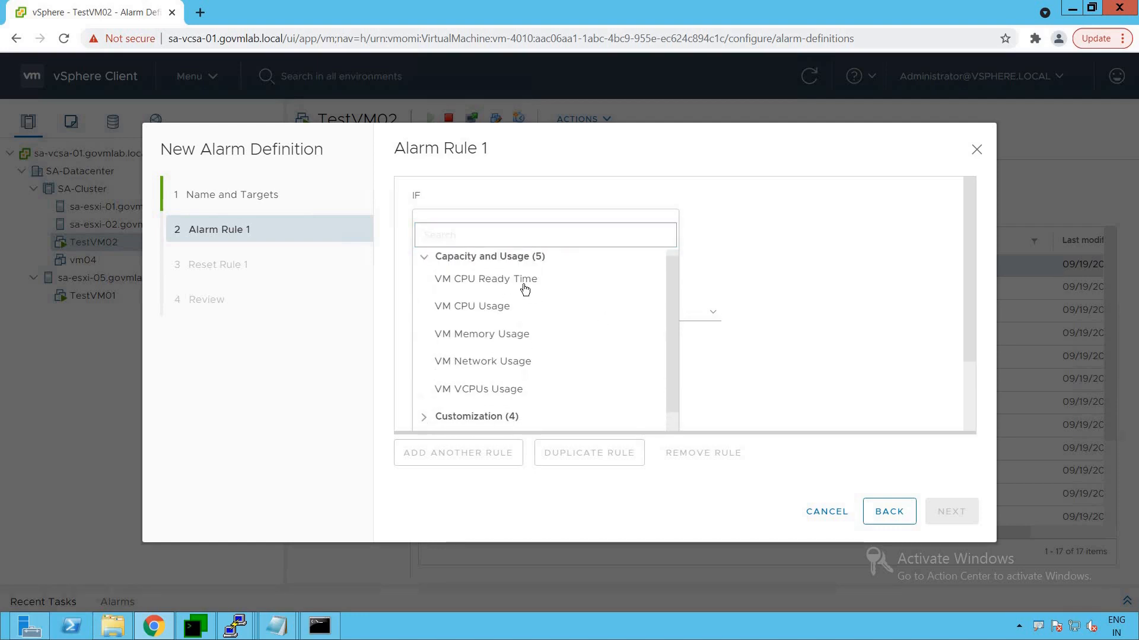
{"action": "left_click", "coordinate": [425, 260]}
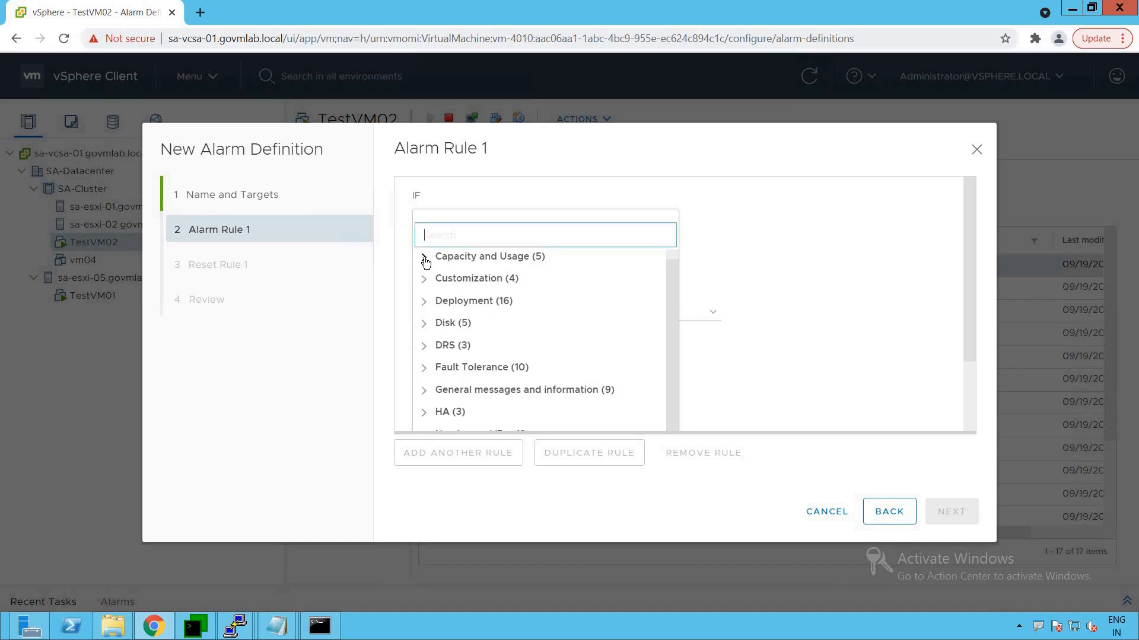
{"action": "left_click", "coordinate": [424, 303]}
{"action": "scroll", "coordinate": [540, 331], "scroll_direction": "down", "scroll_amount": 1}
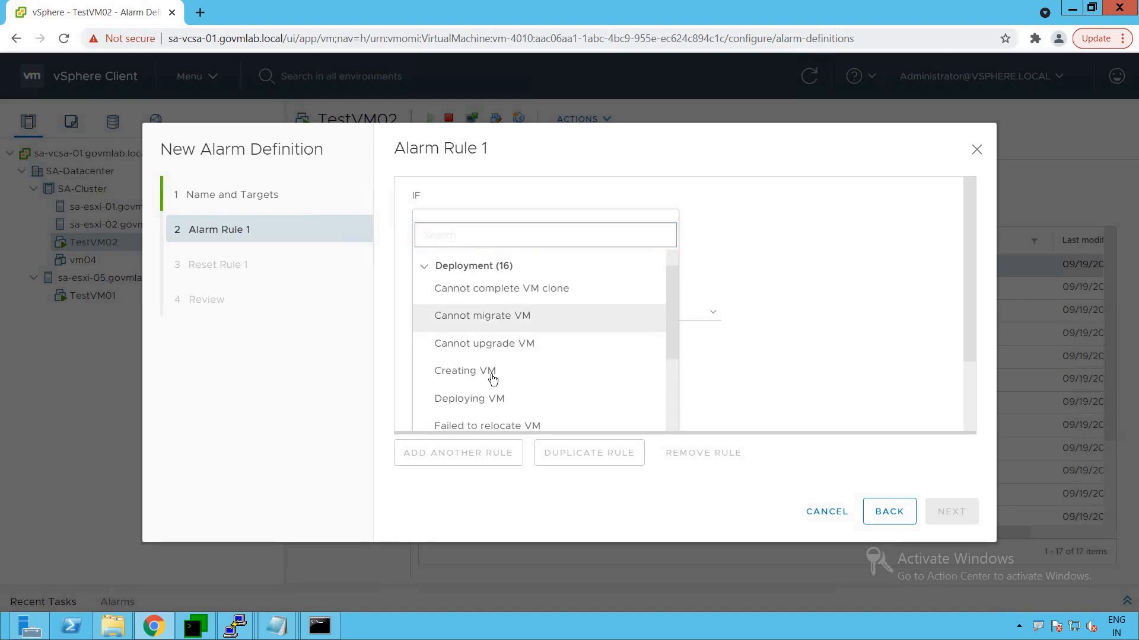
{"action": "scroll", "coordinate": [671, 379], "scroll_direction": "down", "scroll_amount": 2}
{"action": "scroll", "coordinate": [674, 332], "scroll_direction": "down", "scroll_amount": 2}
{"action": "scroll", "coordinate": [674, 311], "scroll_direction": "up", "scroll_amount": 6}
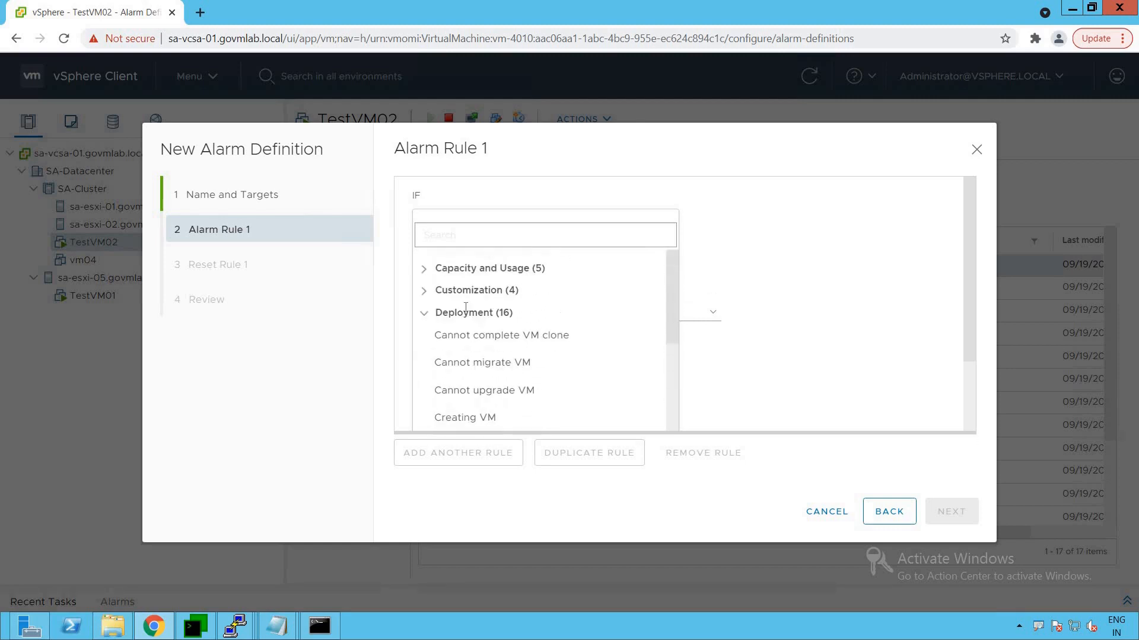
{"action": "left_click", "coordinate": [424, 320]}
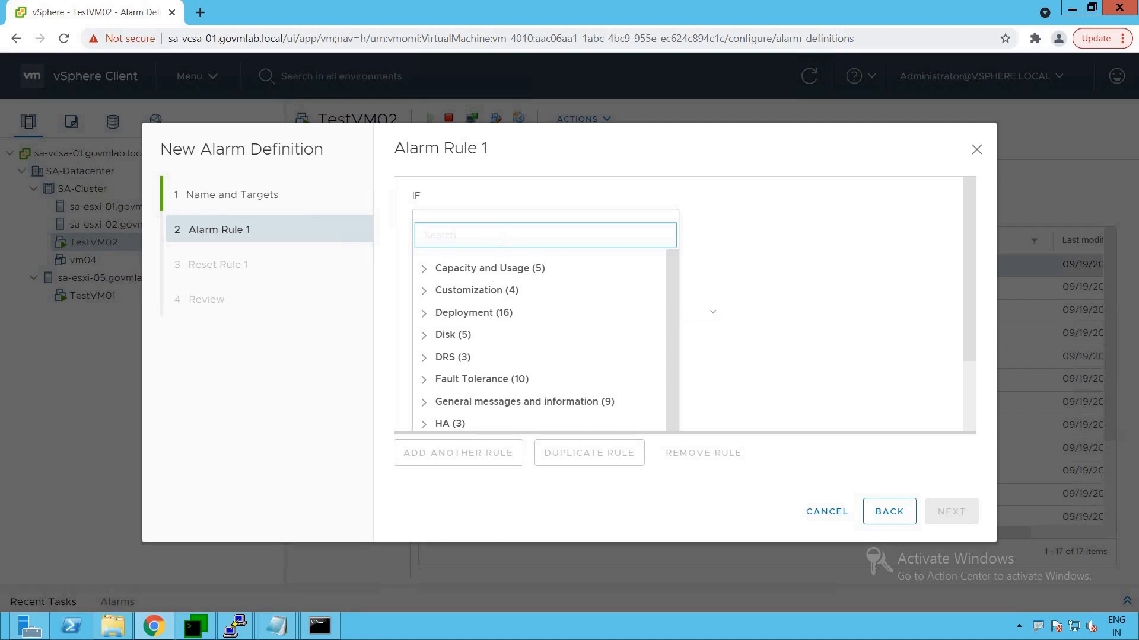
- Set the alarm rule's condition to VM CPU Usage is above 60 % for 2 min
{"action": "left_click", "coordinate": [424, 276]}
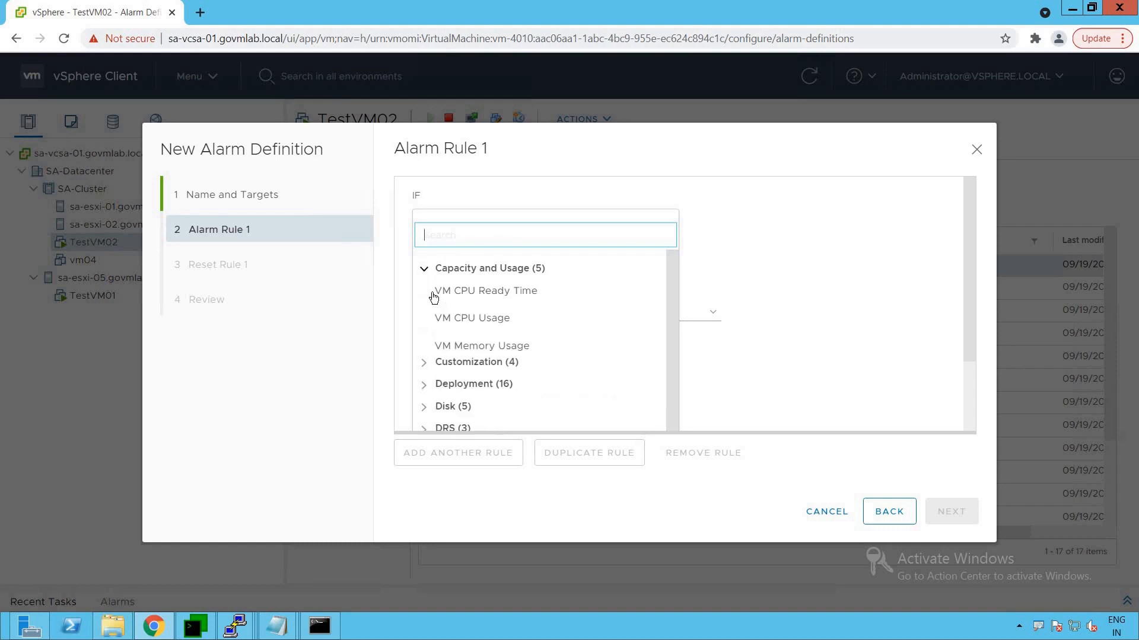
{"action": "left_click", "coordinate": [466, 320]}
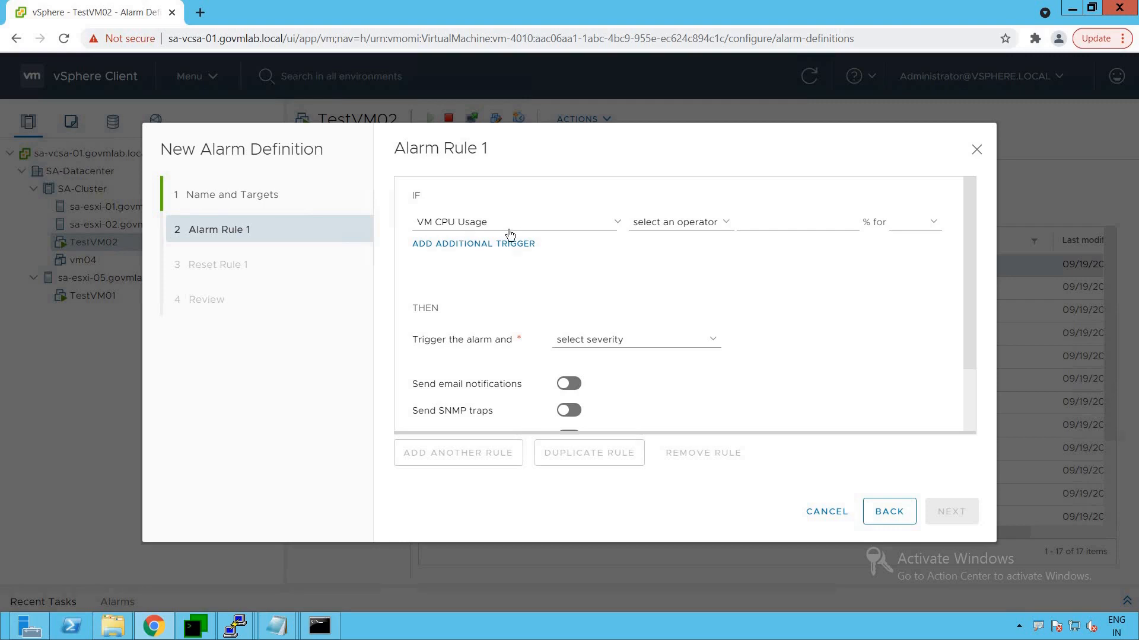
{"action": "left_click", "coordinate": [726, 224]}
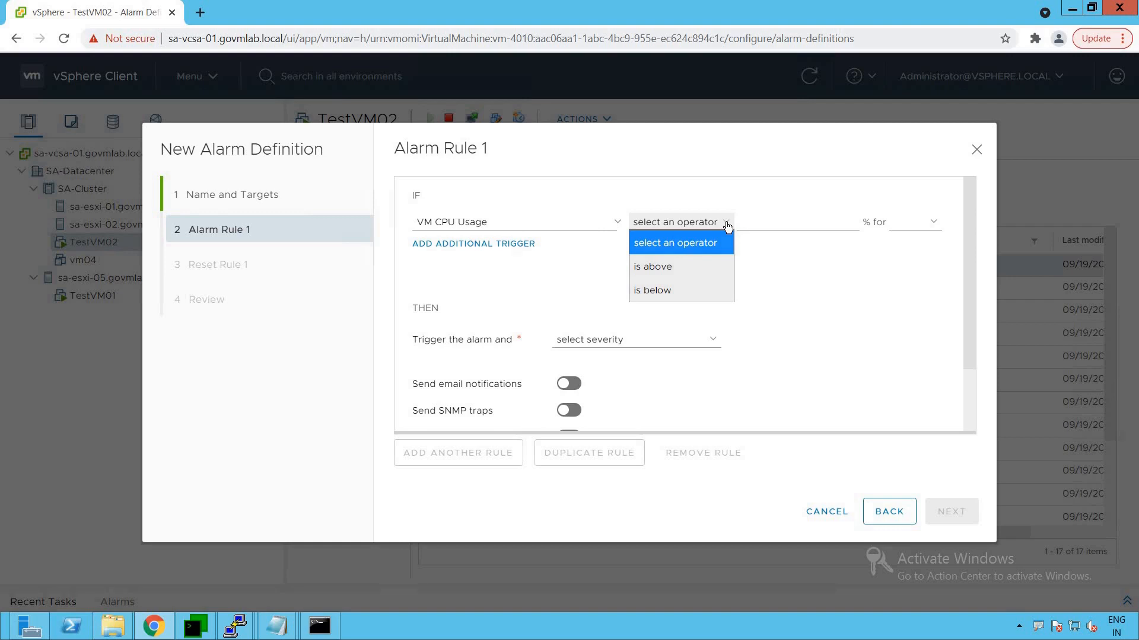
{"action": "left_click", "coordinate": [713, 265]}
{"action": "left_click", "coordinate": [796, 225]}
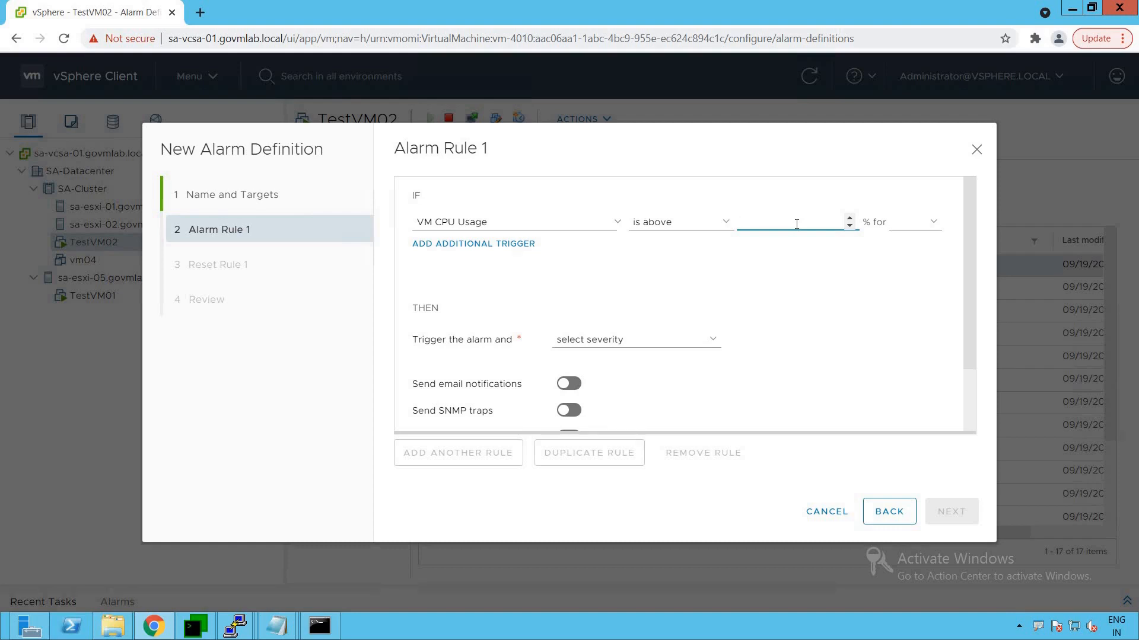
{"action": "type", "text": "60"}
{"action": "left_click", "coordinate": [932, 223]}
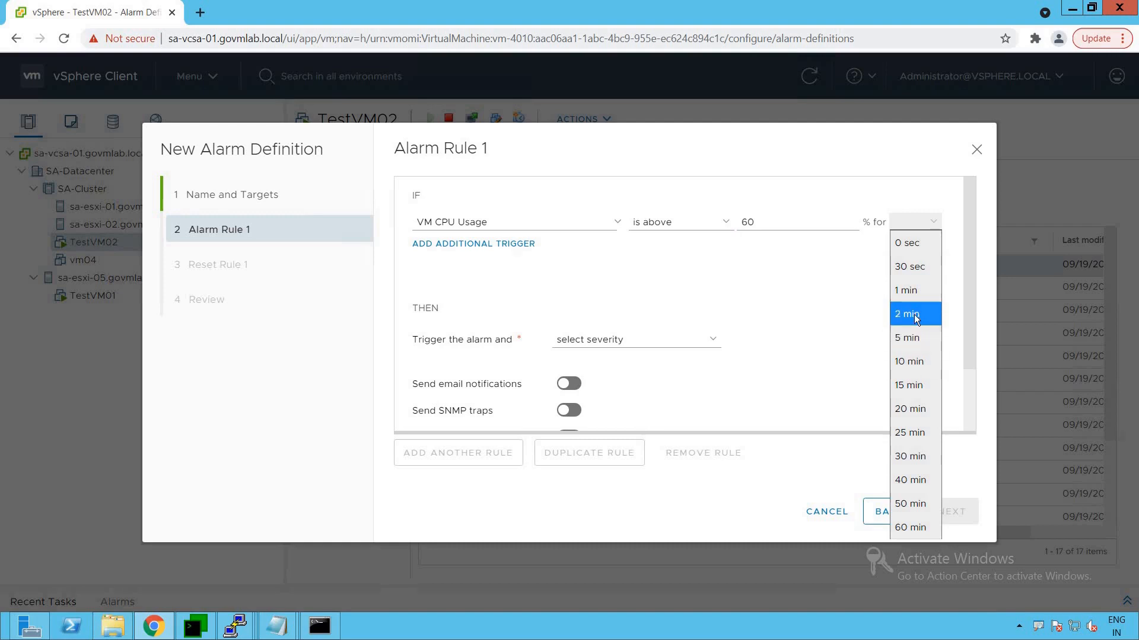
{"action": "left_click", "coordinate": [914, 315]}
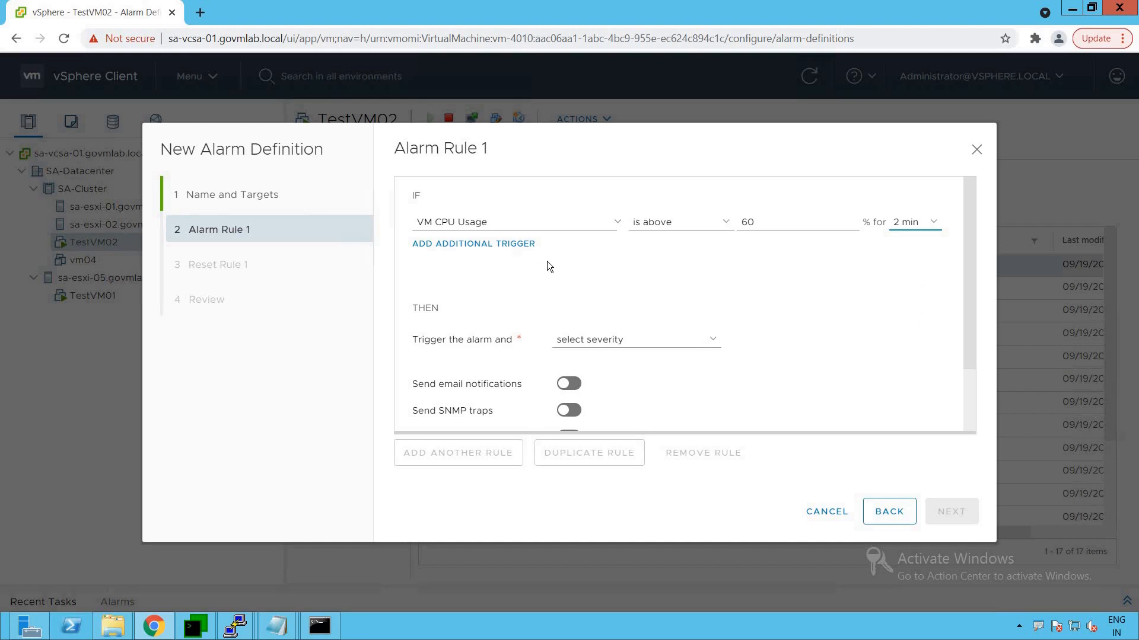
- Try adding VM CPU Usage as an additional trigger in the alarm rule, and remove that second trigger
{"action": "left_click", "coordinate": [522, 246]}
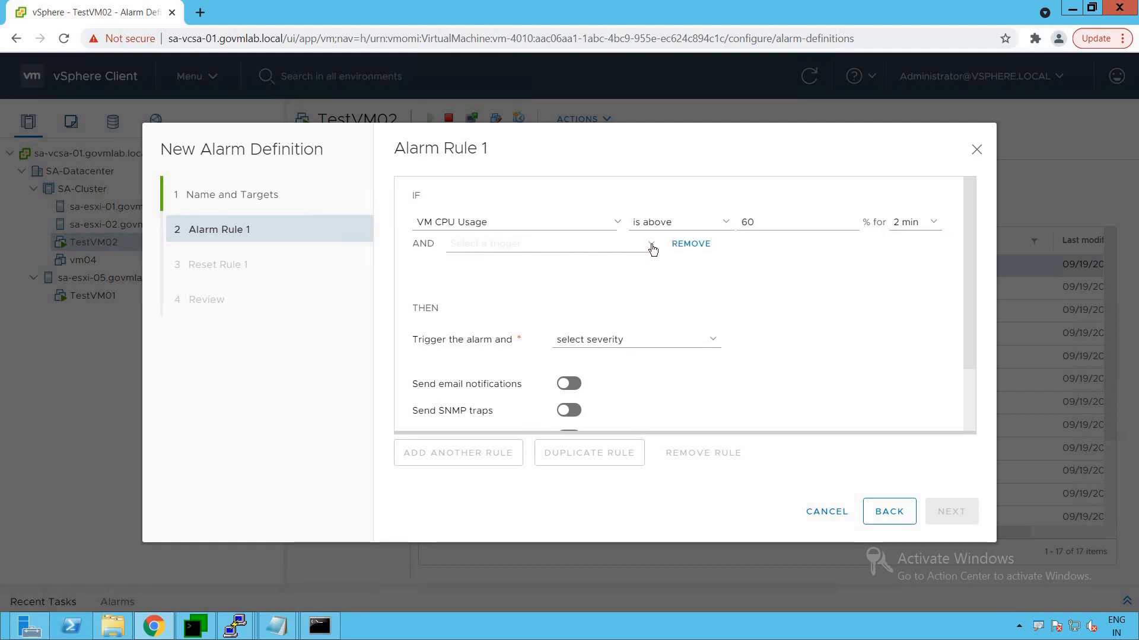
{"action": "left_click", "coordinate": [617, 245]}
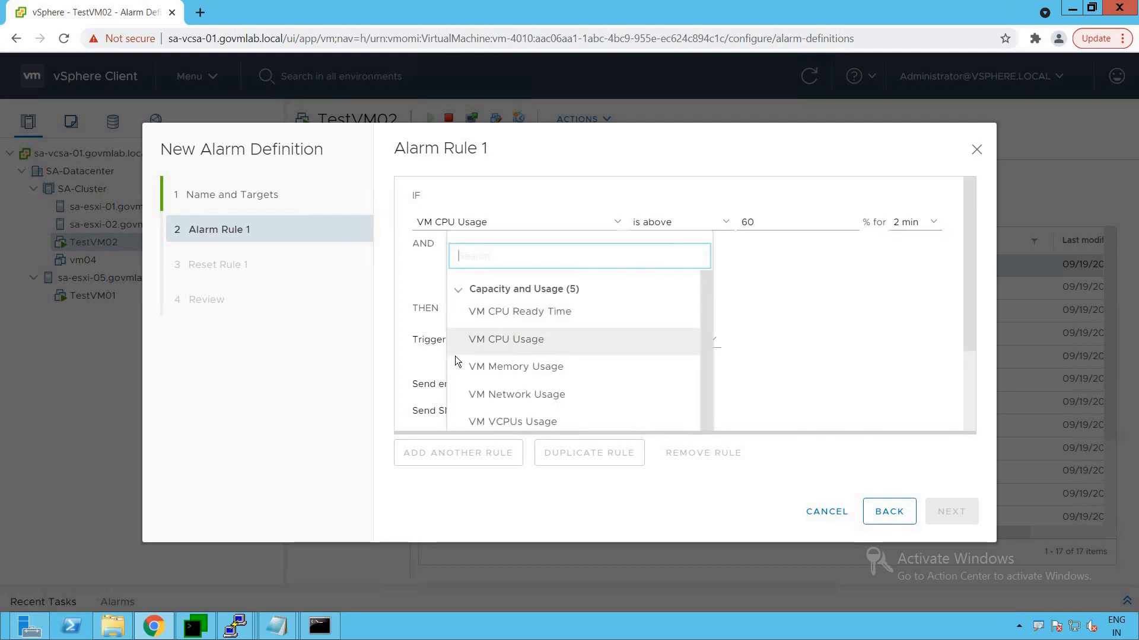
{"action": "left_click", "coordinate": [502, 341]}
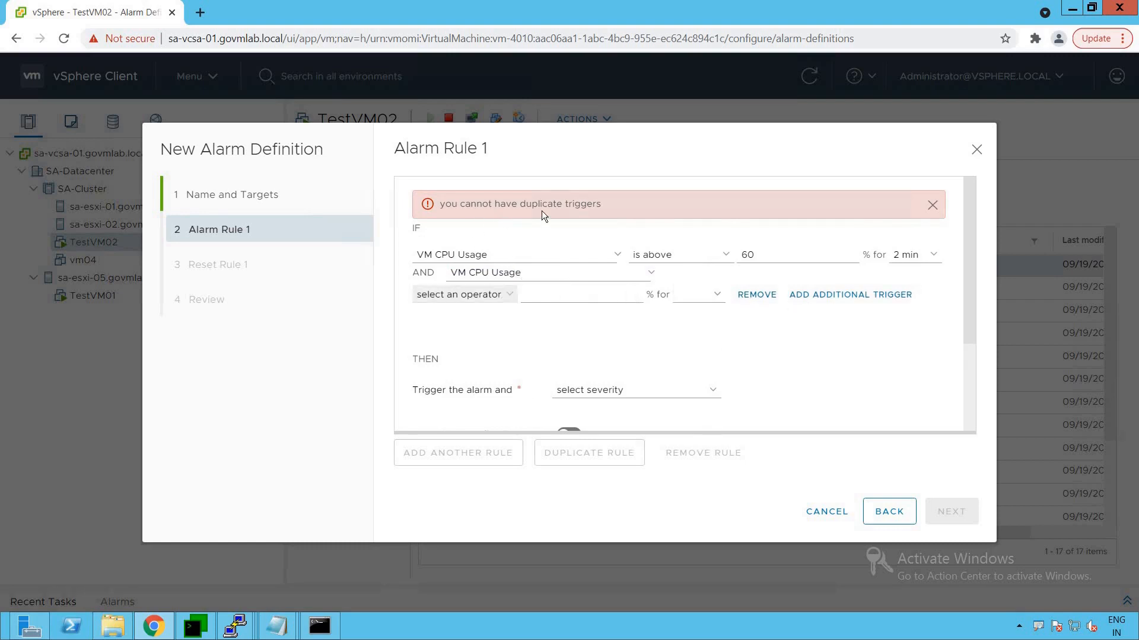
{"action": "left_click", "coordinate": [760, 297]}
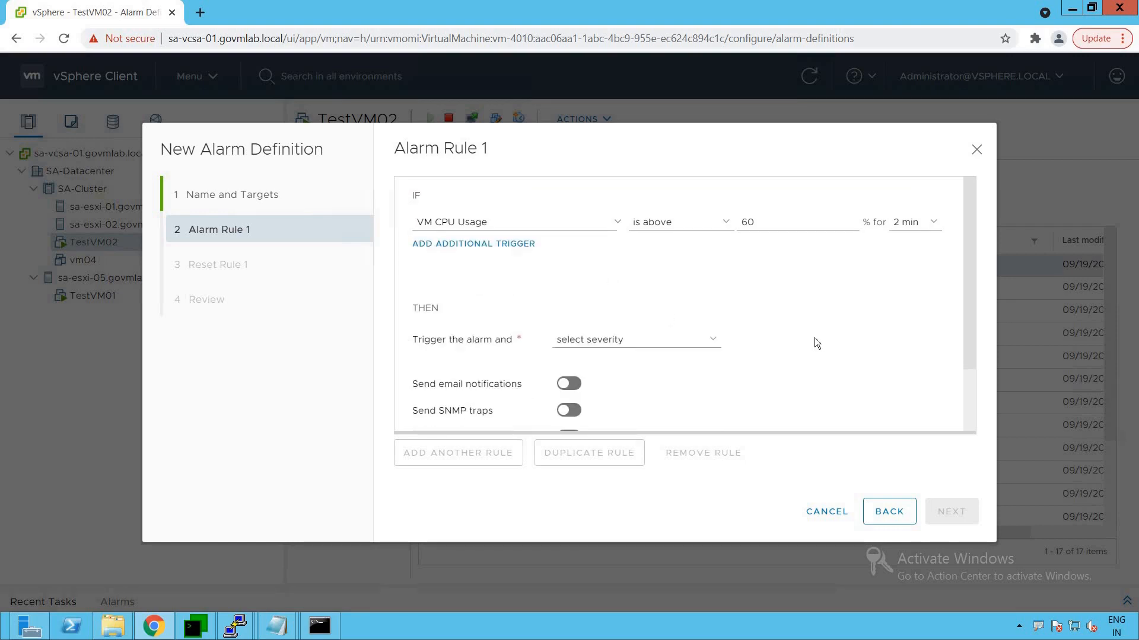
- Set Alarm Rule 1 to trigger the alarm with the severity Show as Warning
{"action": "scroll", "coordinate": [812, 341], "scroll_direction": "down", "scroll_amount": 3}
{"action": "scroll", "coordinate": [803, 318], "scroll_direction": "up", "scroll_amount": 3}
{"action": "left_click", "coordinate": [712, 341]}
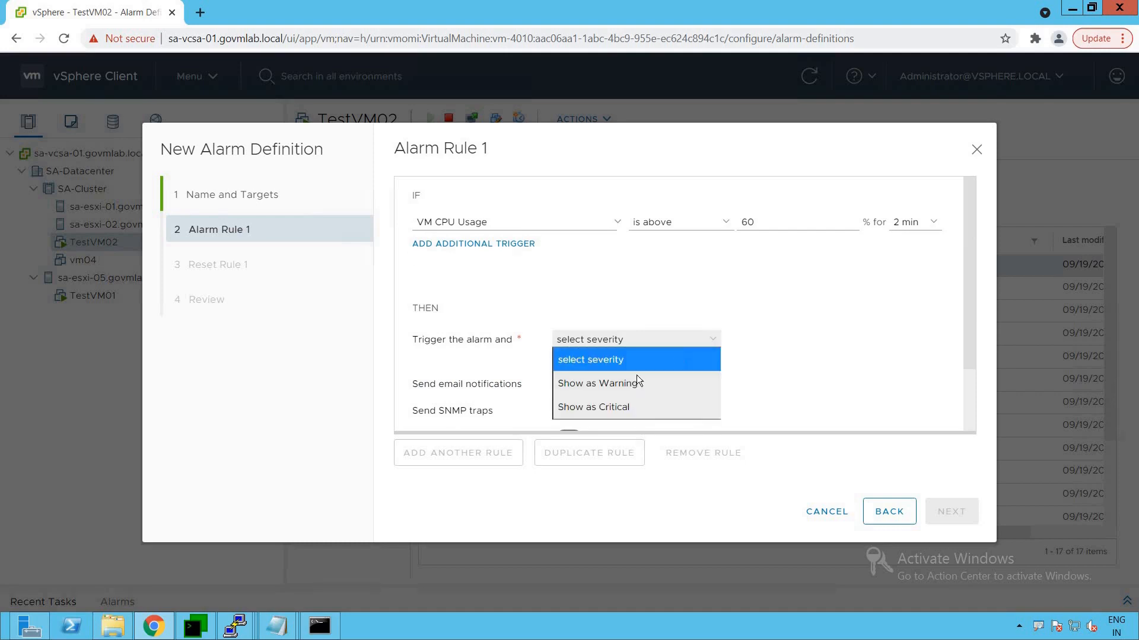
{"action": "left_click", "coordinate": [610, 383]}
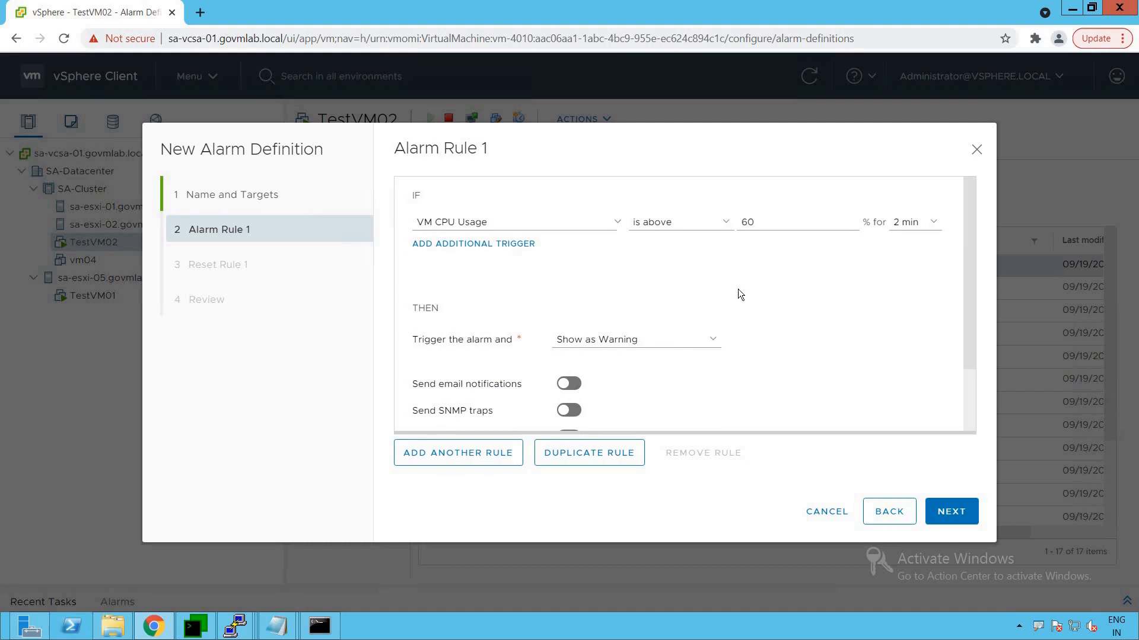
{"action": "left_click", "coordinate": [703, 341]}
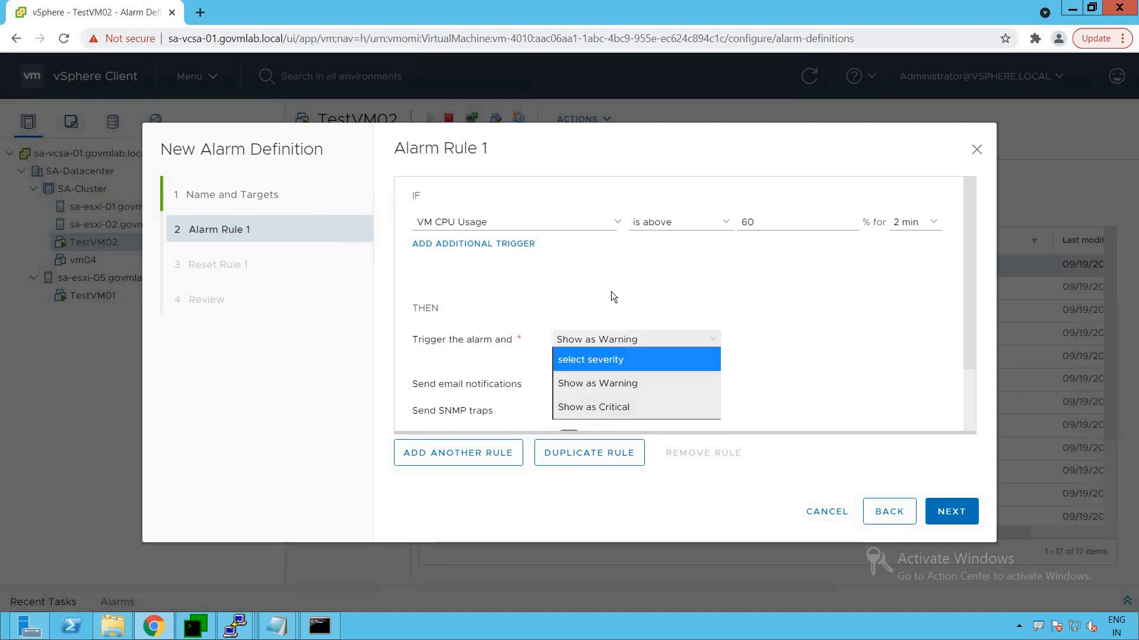
{"action": "key", "text": "Return"}
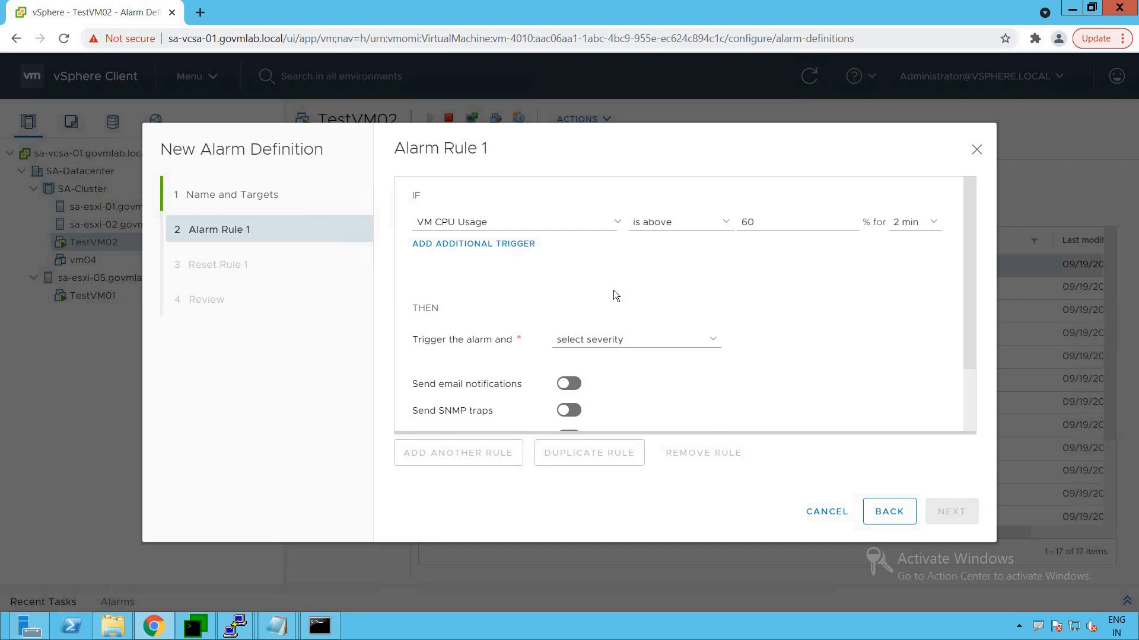
{"action": "left_click", "coordinate": [714, 338]}
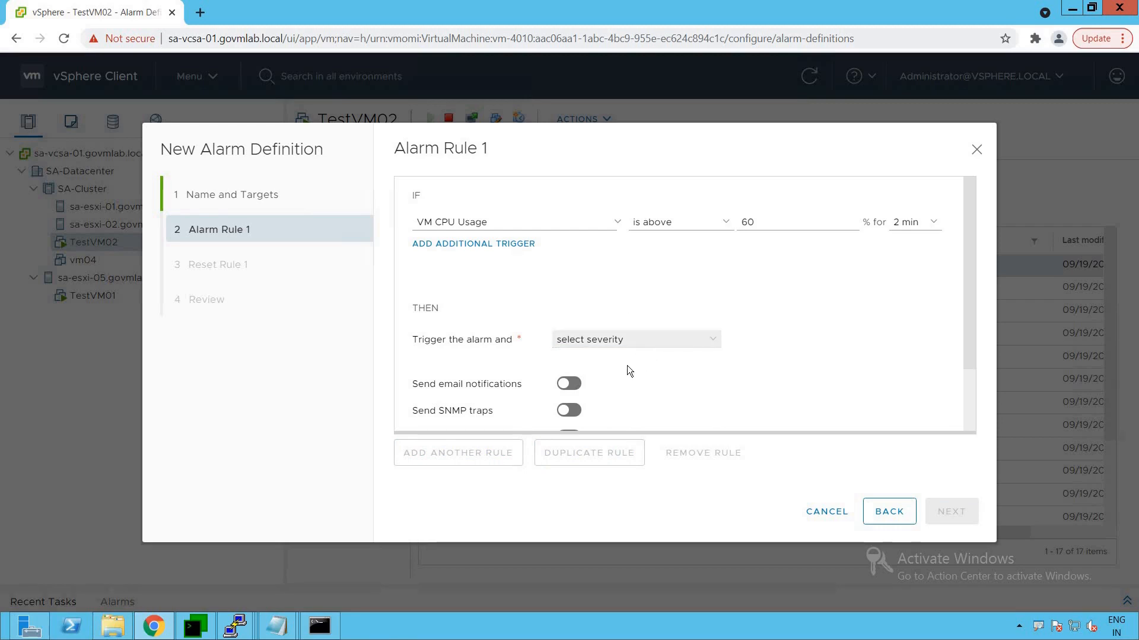
{"action": "left_click", "coordinate": [617, 386]}
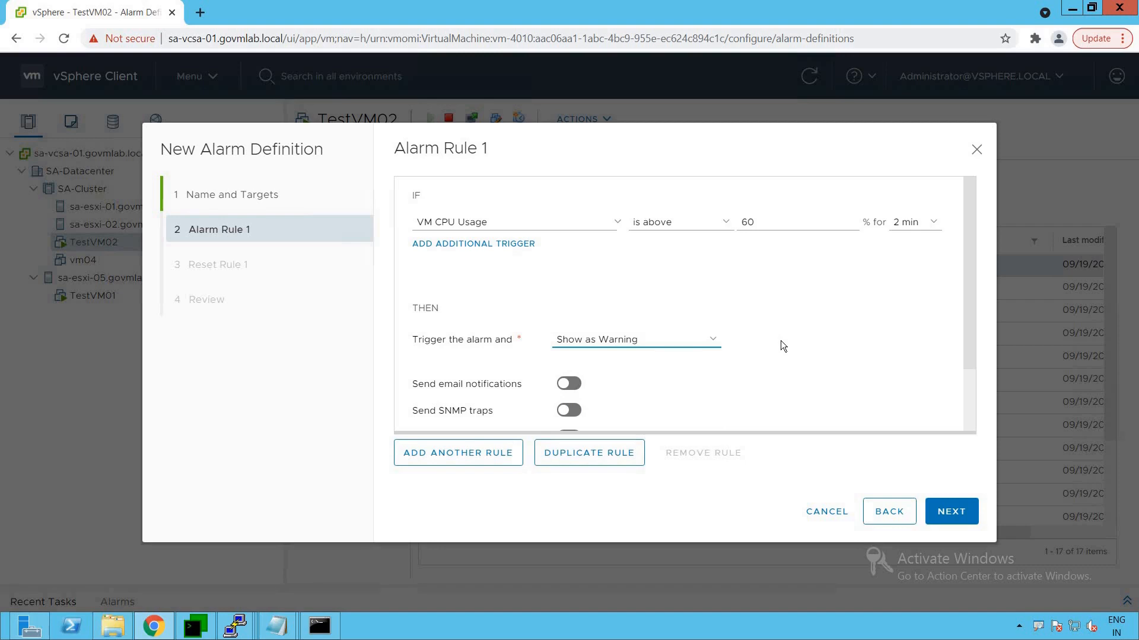
{"action": "scroll", "coordinate": [736, 367], "scroll_direction": "down", "scroll_amount": 2}
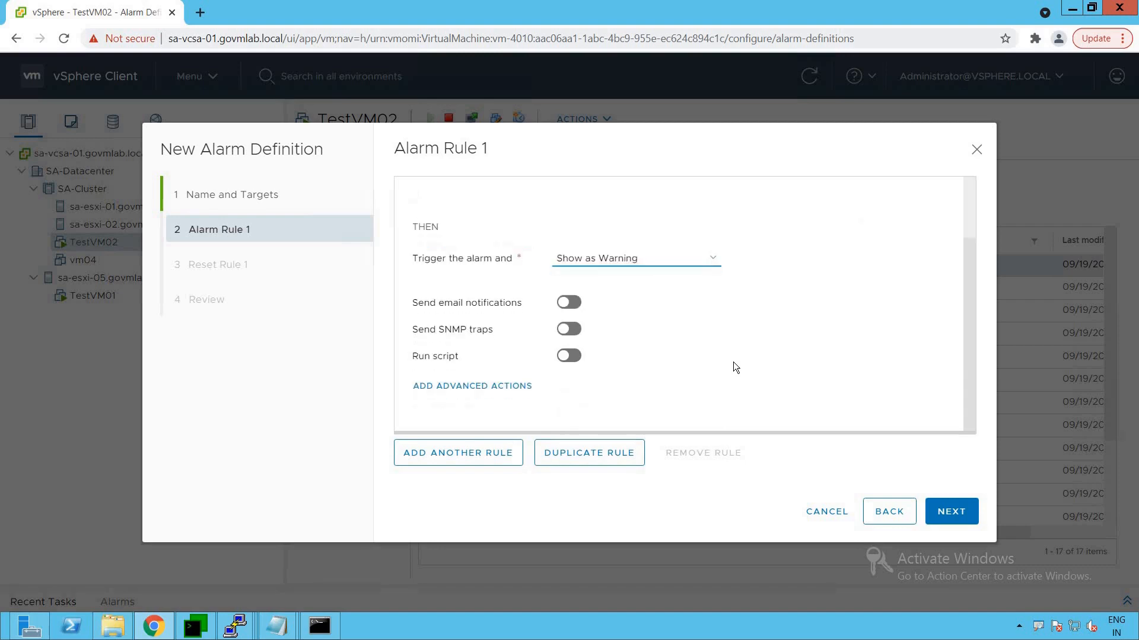
- Add a second alarm rule with the condition VM CPU Usage is above 80 % for 5 min
{"action": "left_click", "coordinate": [488, 462]}
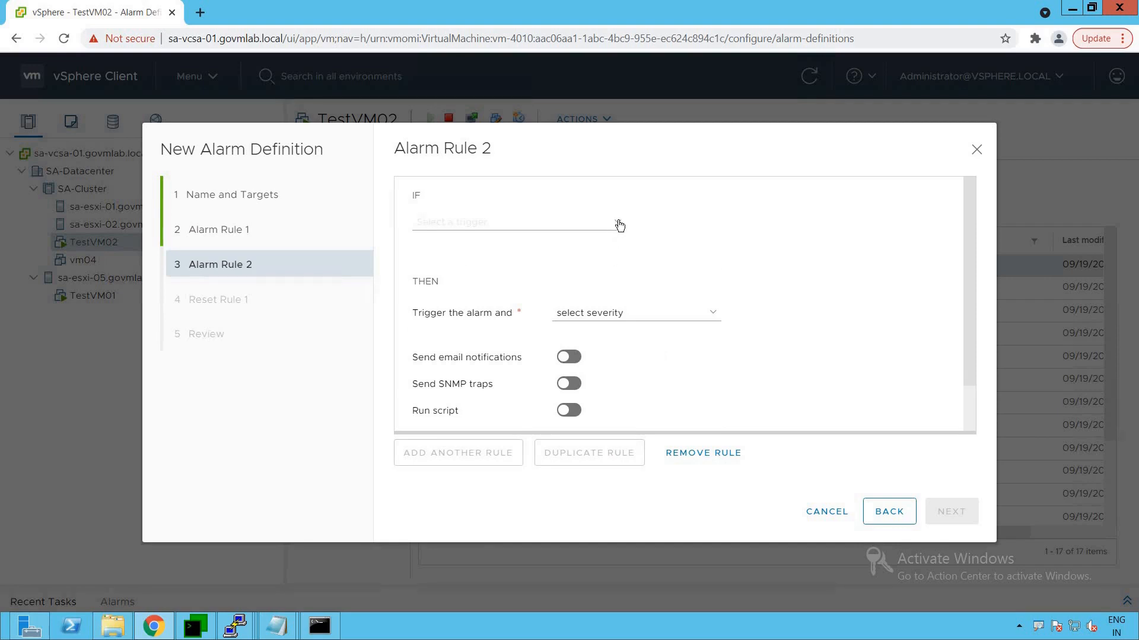
{"action": "left_click", "coordinate": [617, 224]}
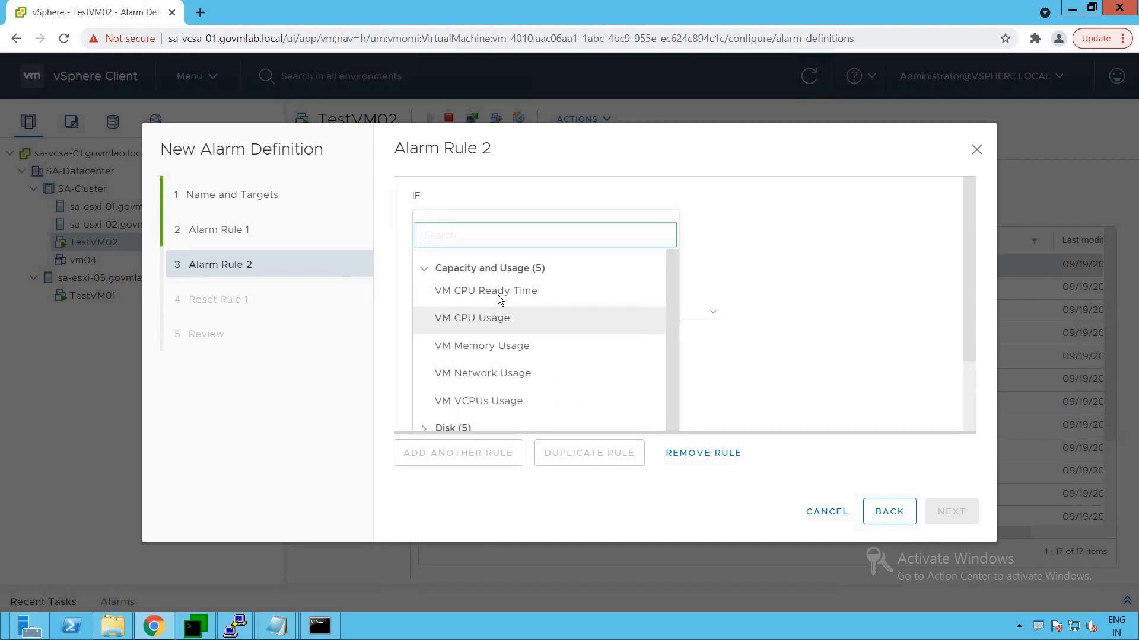
{"action": "left_click", "coordinate": [492, 320]}
{"action": "left_click", "coordinate": [723, 224]}
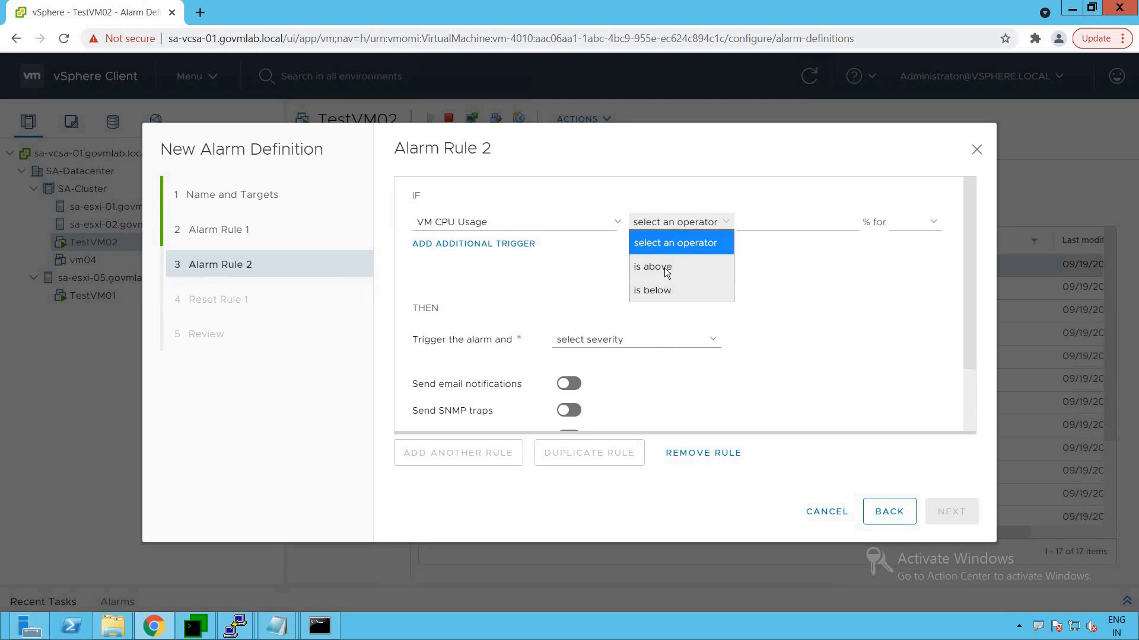
{"action": "left_click", "coordinate": [717, 261]}
{"action": "left_click", "coordinate": [769, 224]}
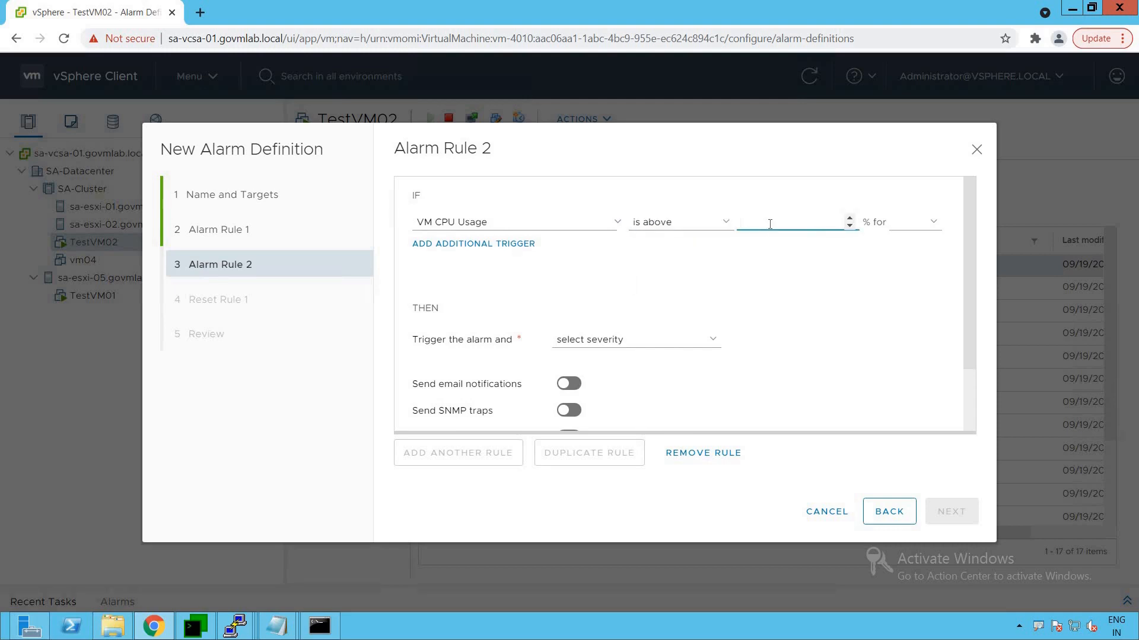
{"action": "type", "text": "80"}
{"action": "left_click", "coordinate": [931, 222]}
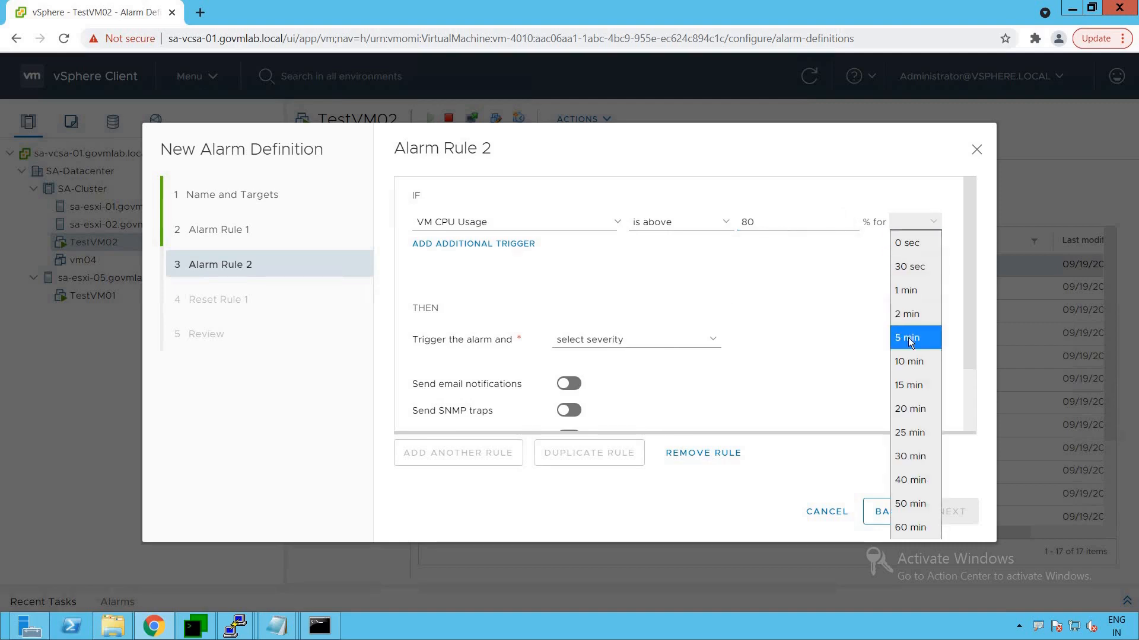
{"action": "left_click", "coordinate": [909, 339]}
- Set Alarm Rule 2's severity to Show as Critical and proceed to the reset rule
{"action": "left_click", "coordinate": [712, 344]}
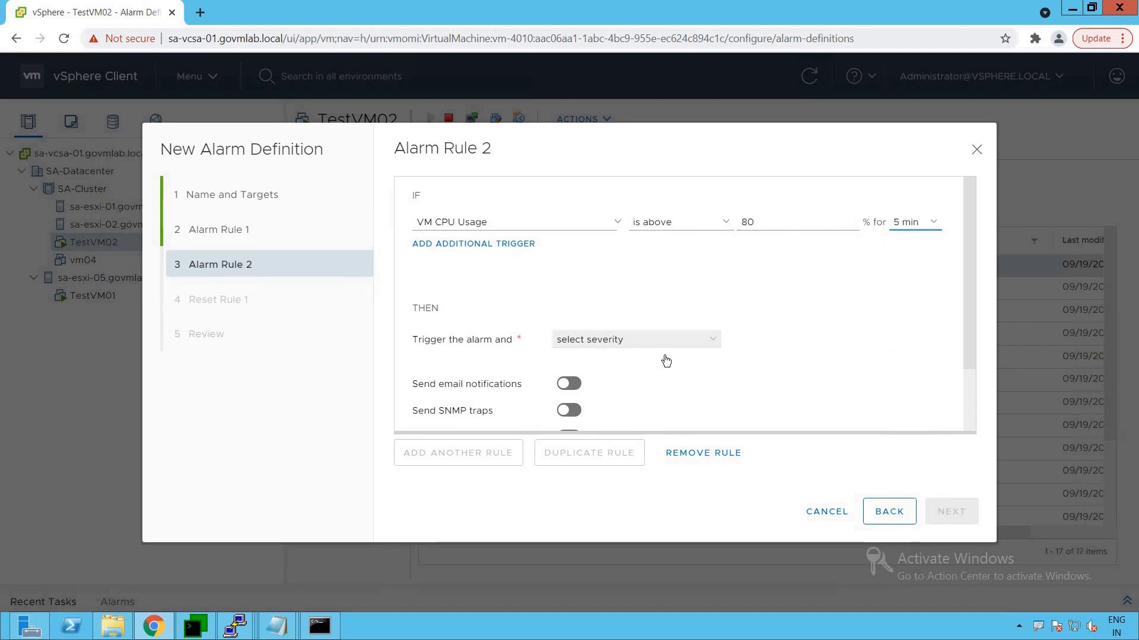
{"action": "left_click", "coordinate": [623, 403]}
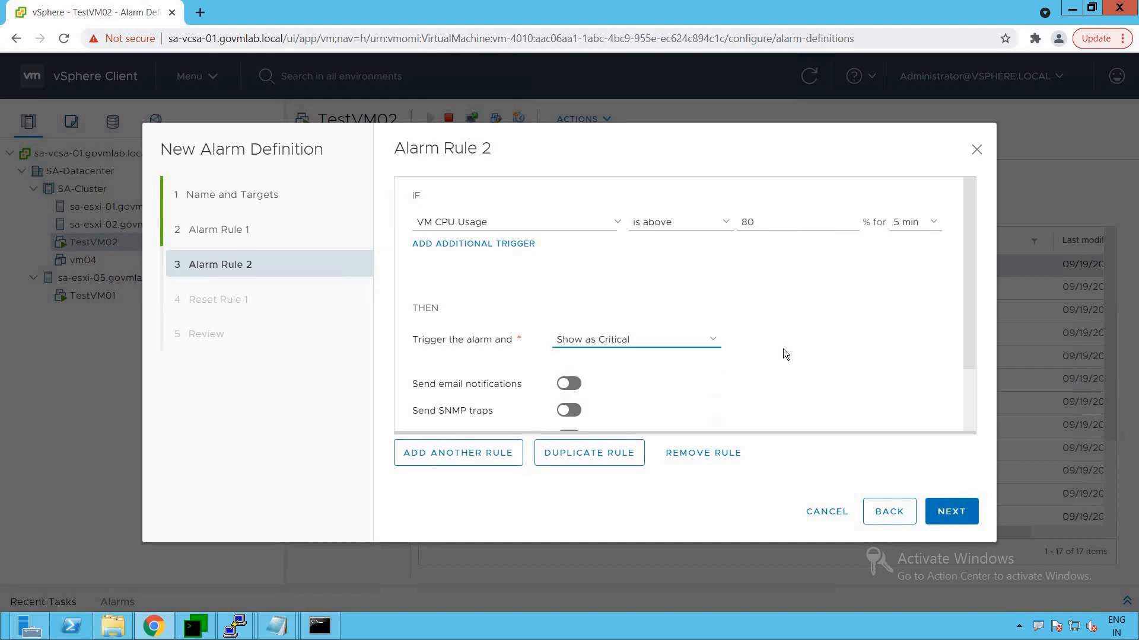
{"action": "left_click", "coordinate": [946, 512]}
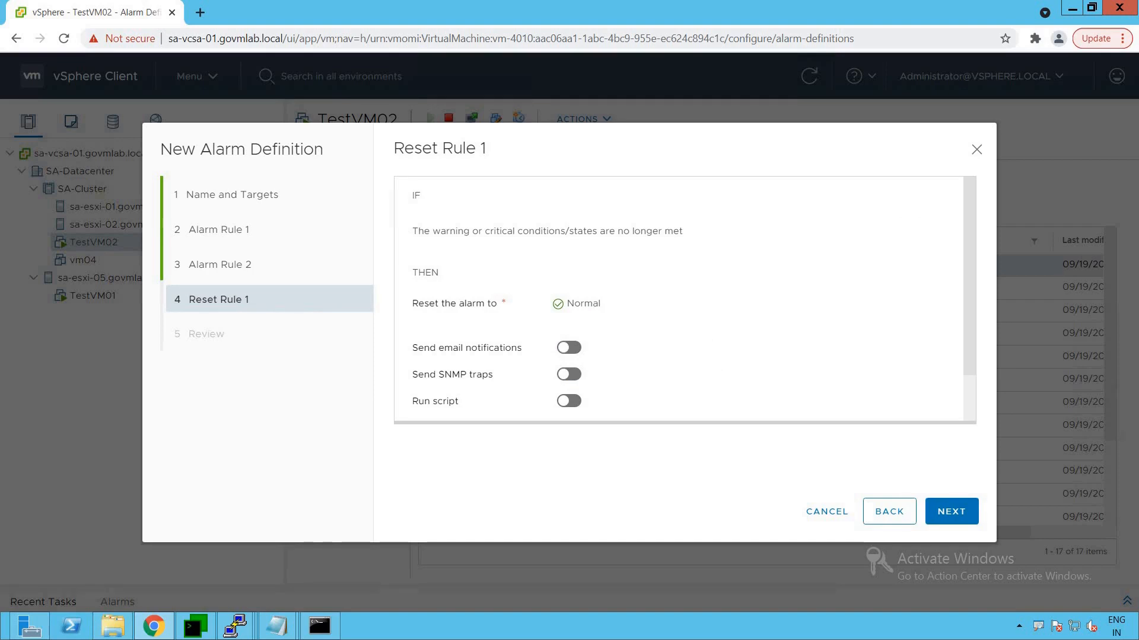
- Check the reset rule's condition and target state, keep its default settings, and proceed to the review
{"action": "left_click_drag", "start_coordinate": [167, 217], "coordinate": [300, 246]}
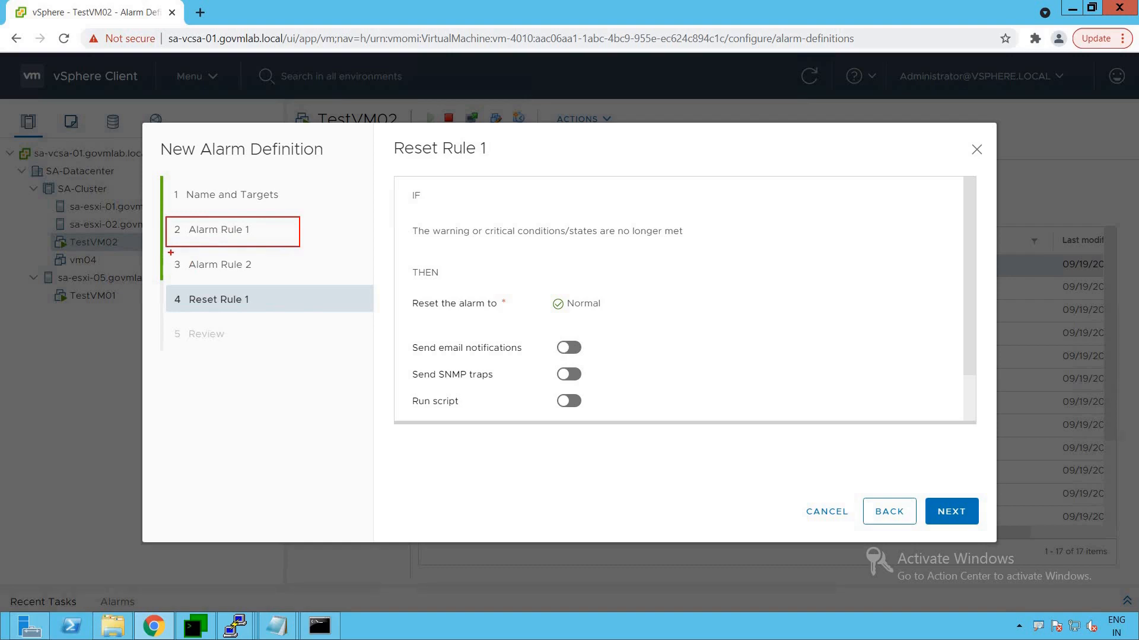
{"action": "left_click_drag", "start_coordinate": [171, 253], "coordinate": [311, 281]}
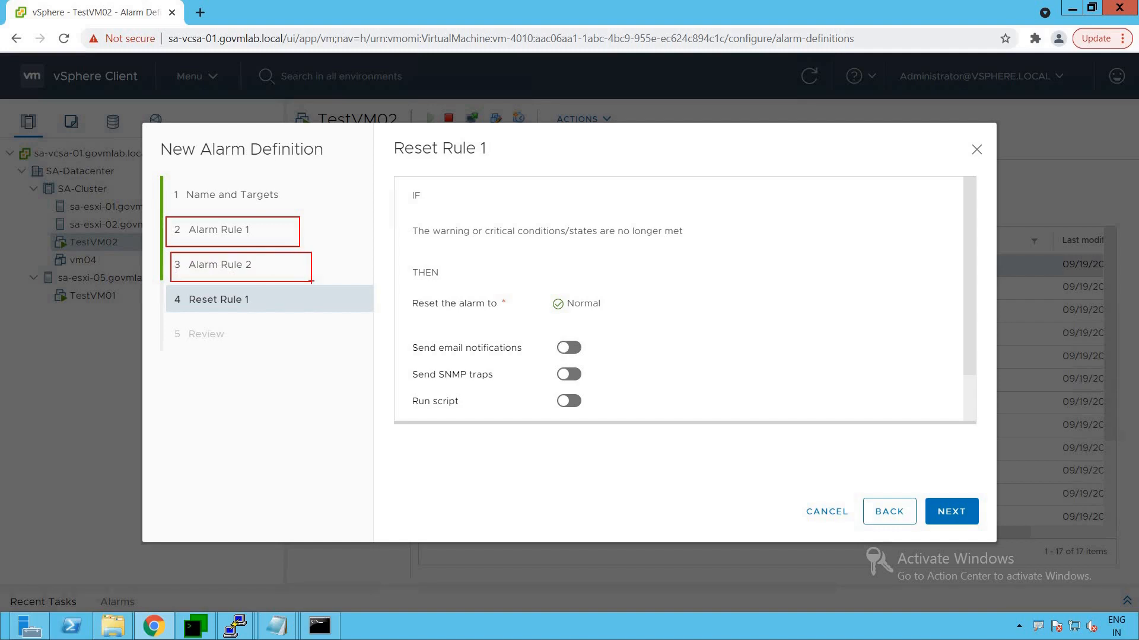
{"action": "key", "text": "Escape"}
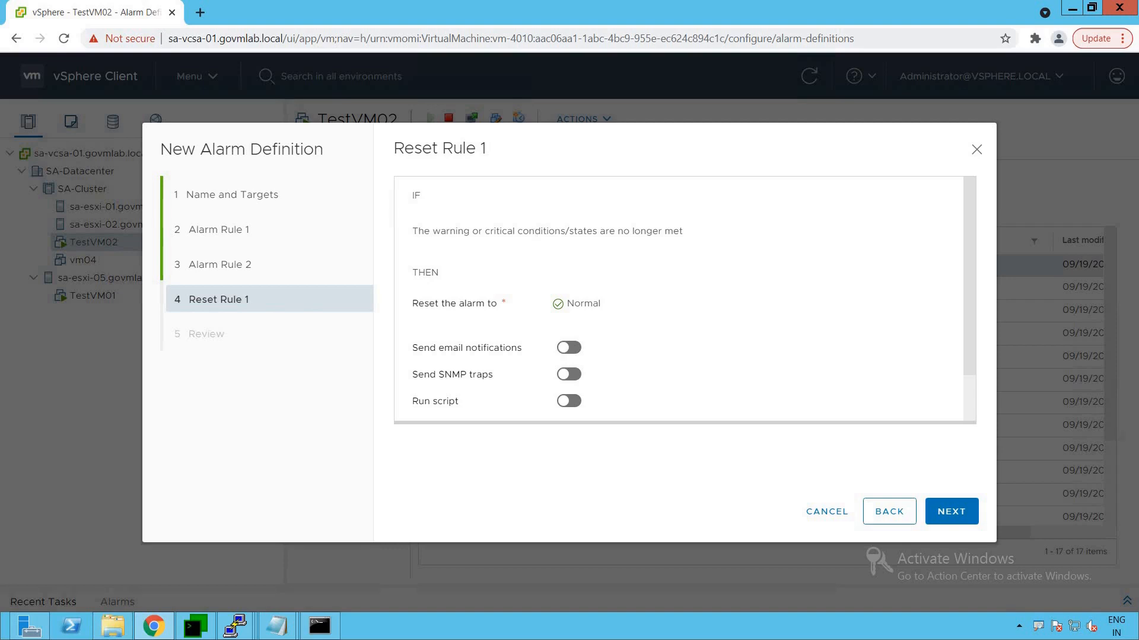
{"action": "left_click_drag", "start_coordinate": [401, 212], "coordinate": [561, 252]}
{"action": "mouse_move", "coordinate": [407, 217]}
{"action": "left_mouse_down"}
{"action": "mouse_move", "coordinate": [443, 231]}
{"action": "mouse_move", "coordinate": [695, 245]}
{"action": "left_mouse_up"}
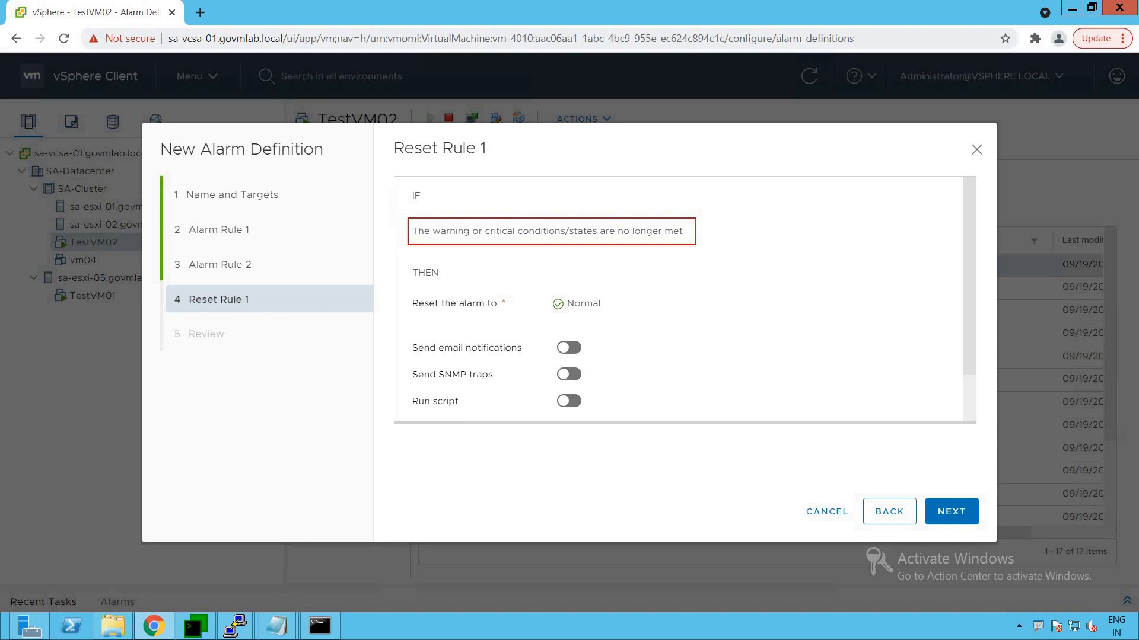
{"action": "mouse_move", "coordinate": [408, 289]}
{"action": "left_mouse_down"}
{"action": "mouse_move", "coordinate": [521, 314]}
{"action": "mouse_move", "coordinate": [641, 314]}
{"action": "left_mouse_up"}
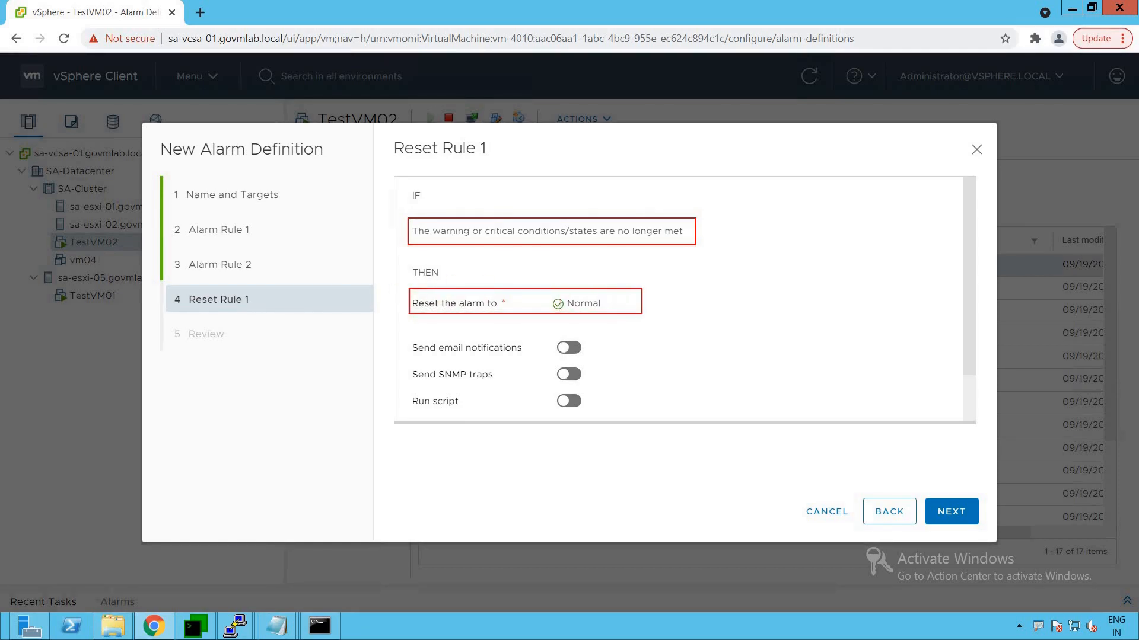
- Review the alarm's description, both alarm rules and the reset rule, and create the alarm
{"action": "left_click_drag", "start_coordinate": [476, 174], "coordinate": [616, 207]}
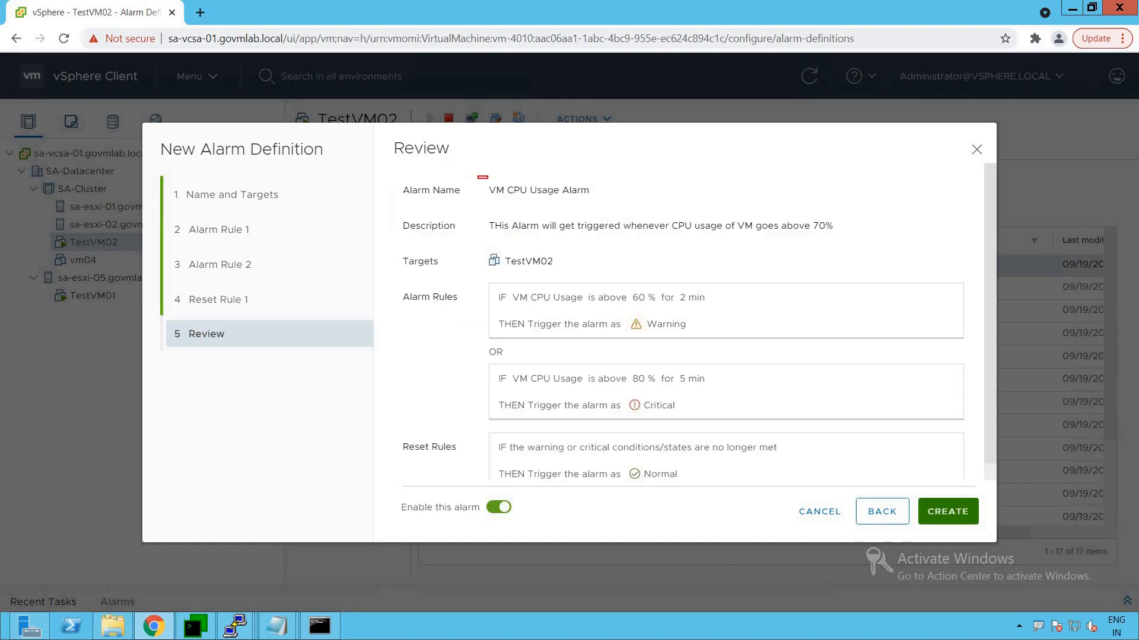
{"action": "key", "text": "e"}
{"action": "mouse_move", "coordinate": [482, 209]}
{"action": "left_mouse_down"}
{"action": "mouse_move", "coordinate": [525, 226]}
{"action": "mouse_move", "coordinate": [857, 236]}
{"action": "left_mouse_up"}
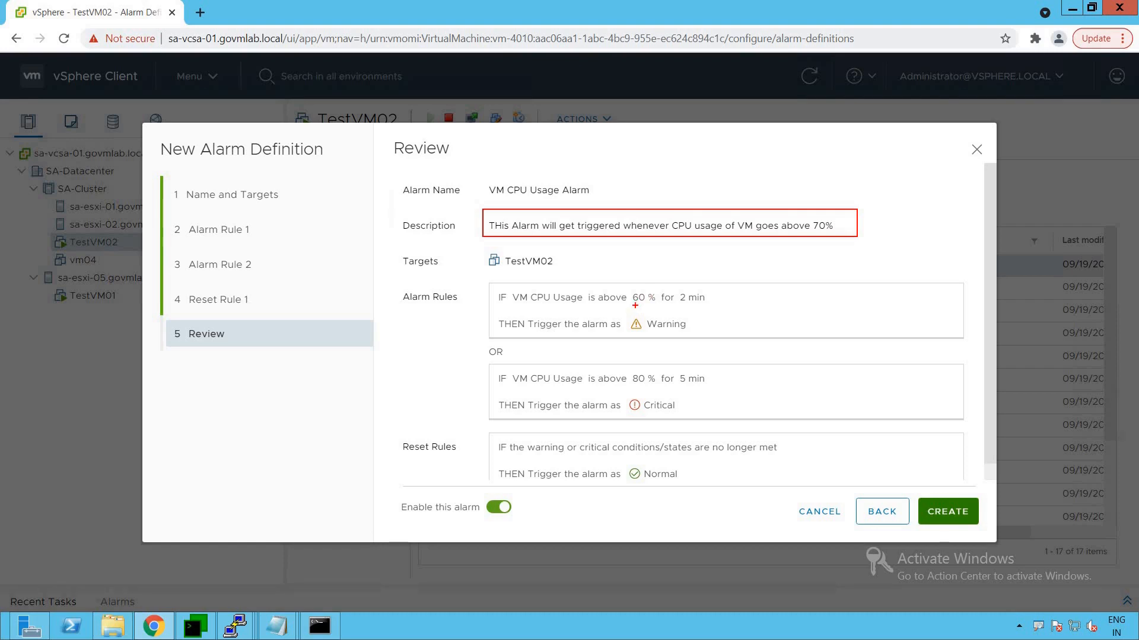
{"action": "key", "text": "Escape"}
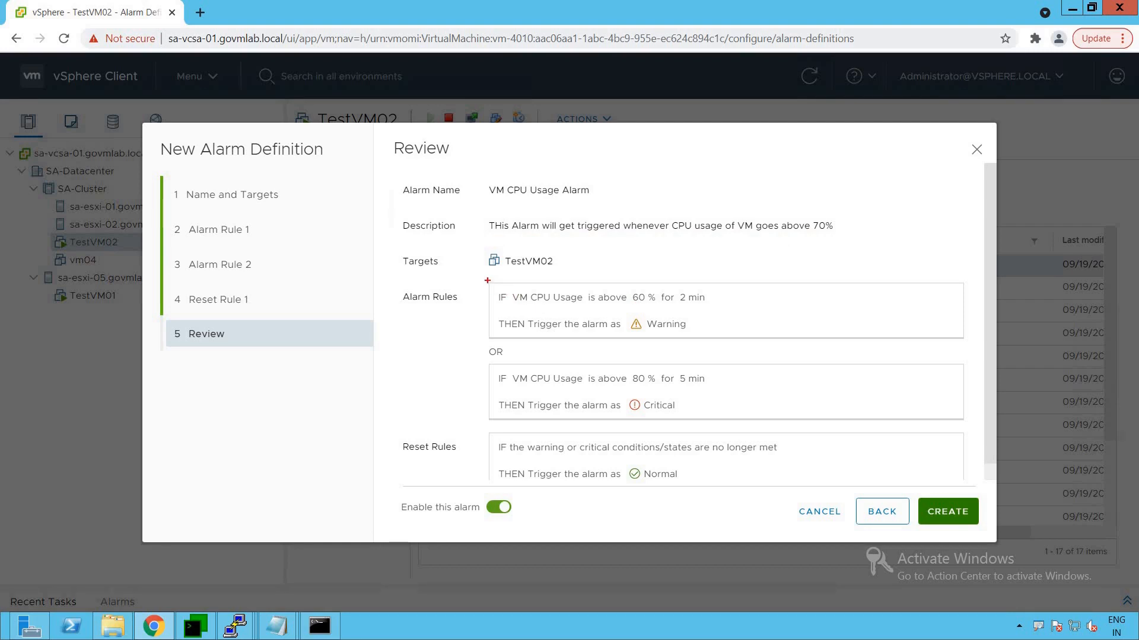
{"action": "mouse_move", "coordinate": [485, 280]}
{"action": "left_mouse_down"}
{"action": "mouse_move", "coordinate": [538, 299]}
{"action": "mouse_move", "coordinate": [735, 309]}
{"action": "left_mouse_up"}
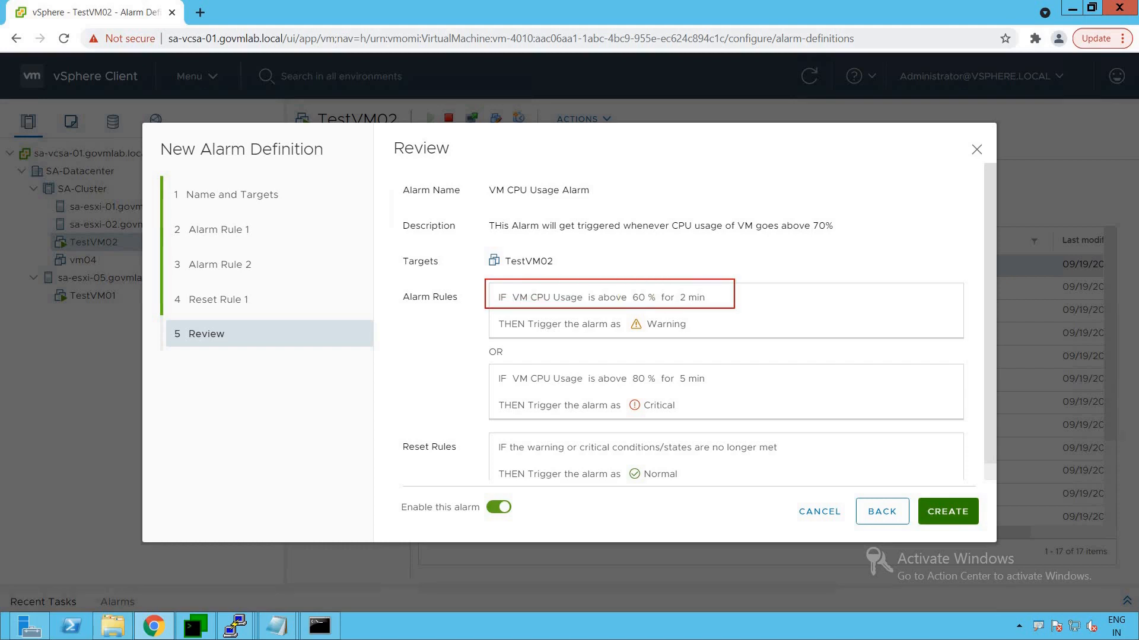
{"action": "left_click_drag", "start_coordinate": [624, 308], "coordinate": [707, 334]}
{"action": "key", "text": "e"}
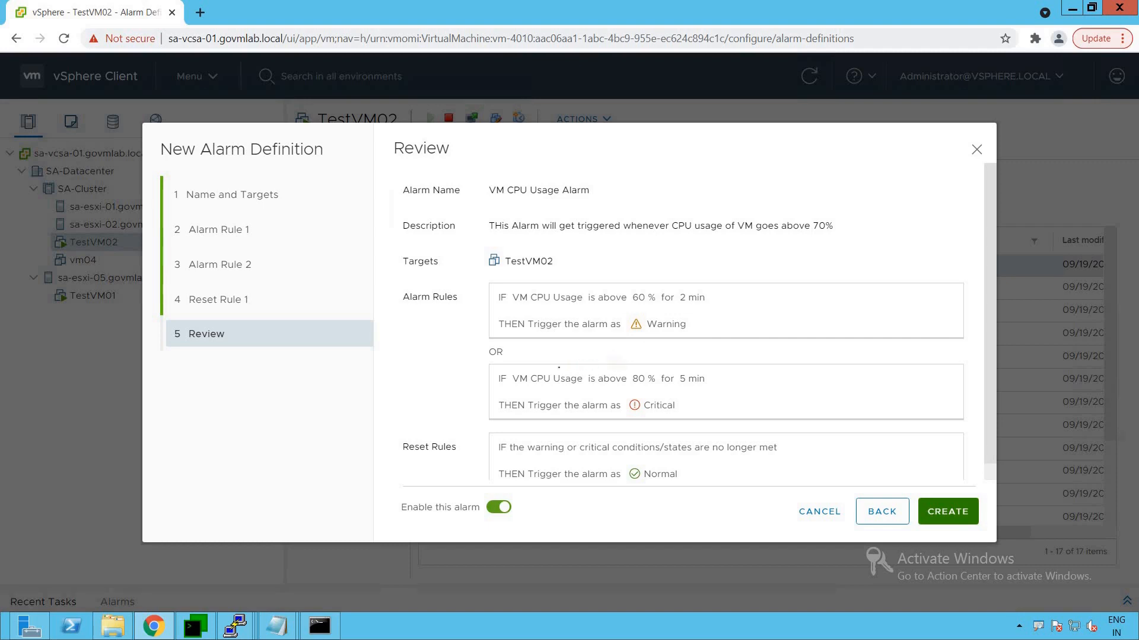
{"action": "left_click_drag", "start_coordinate": [516, 362], "coordinate": [736, 389]}
{"action": "key", "text": "e"}
{"action": "left_click_drag", "start_coordinate": [616, 390], "coordinate": [722, 416]}
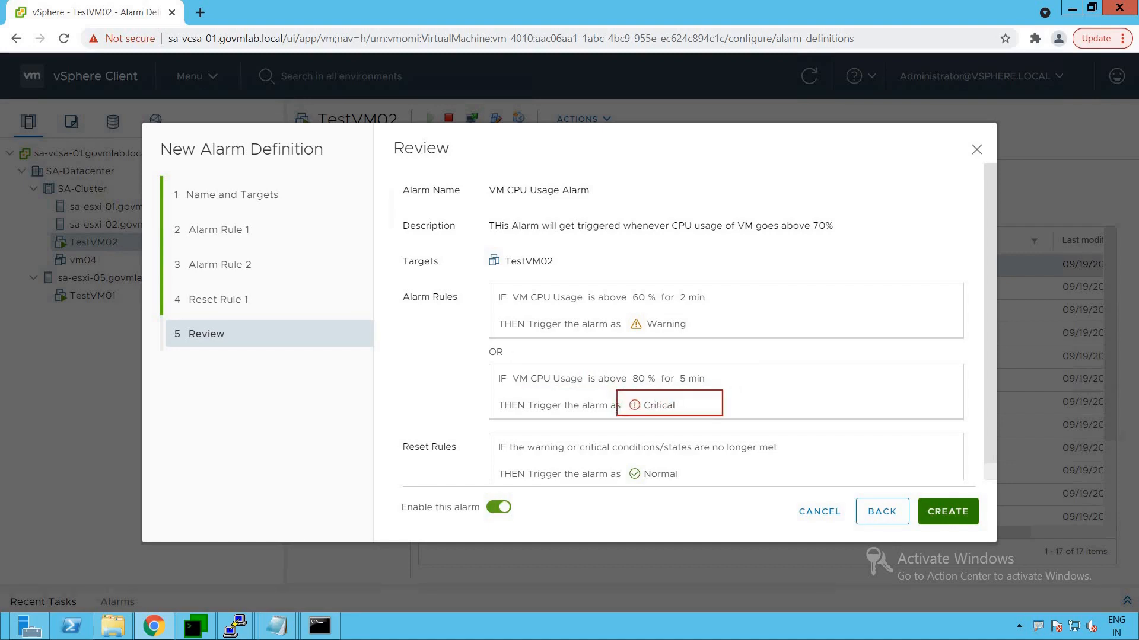
{"action": "key", "text": "e"}
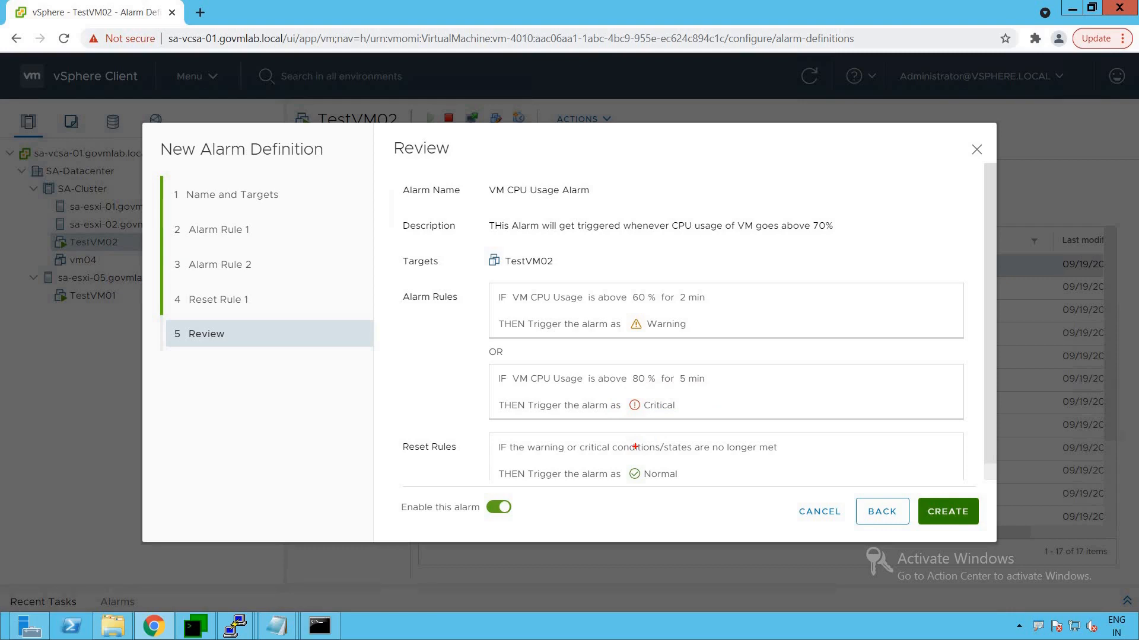
{"action": "left_click_drag", "start_coordinate": [619, 458], "coordinate": [733, 484]}
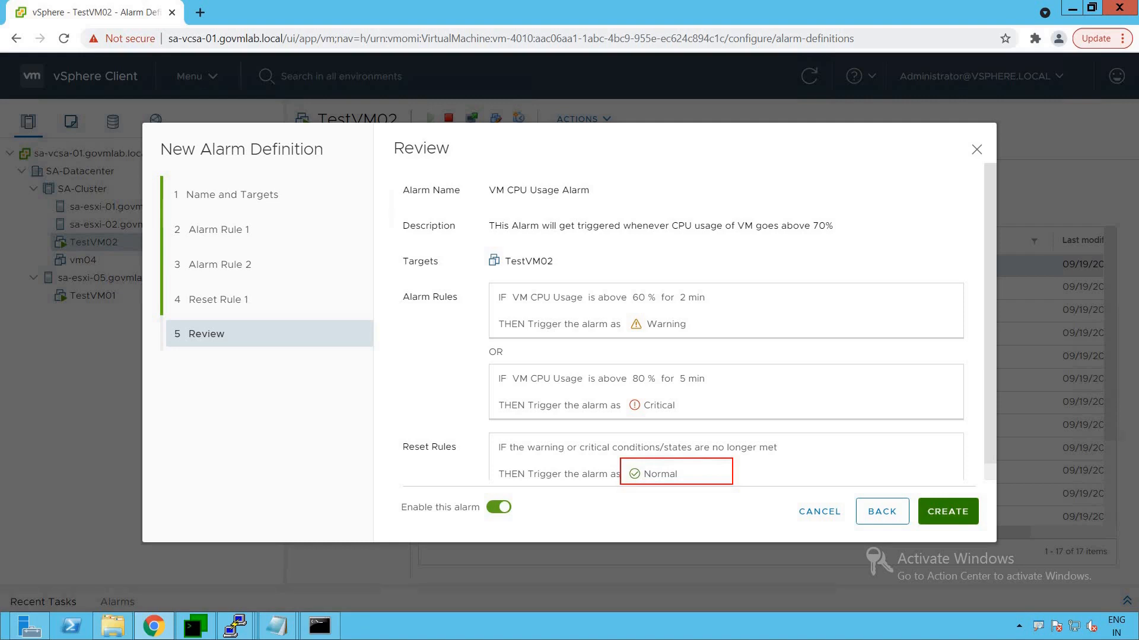
{"action": "key", "text": "Escape"}
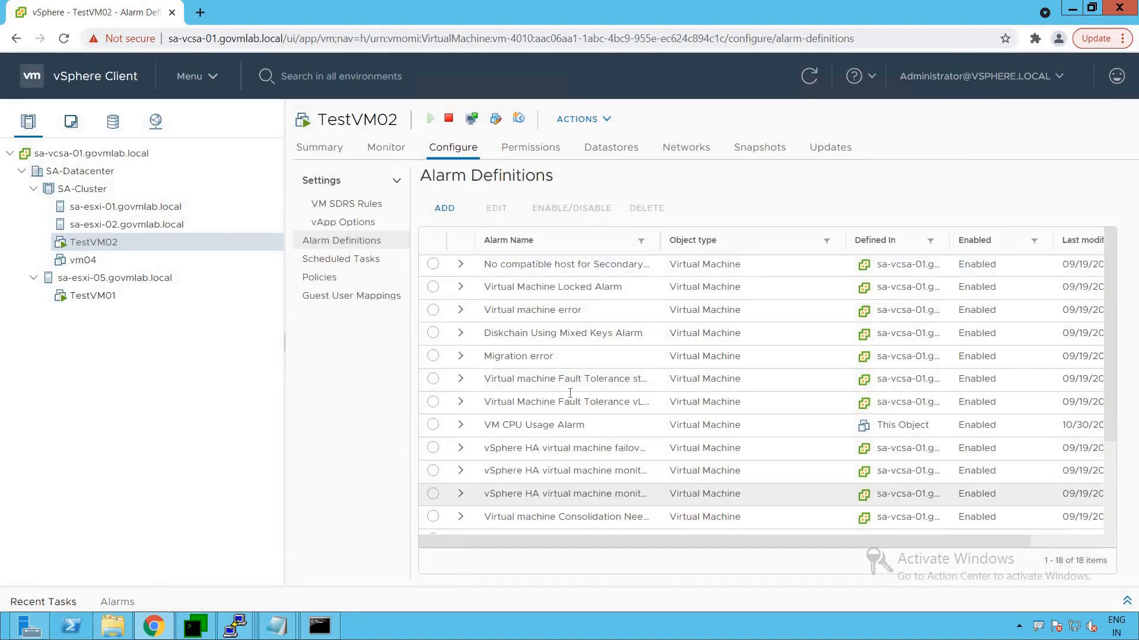
- Locate VM CPU Usage Alarm in the TestVM02 alarm definitions and expand its details to examine the alarm rules
{"action": "scroll", "coordinate": [604, 422], "scroll_direction": "down", "scroll_amount": 3}
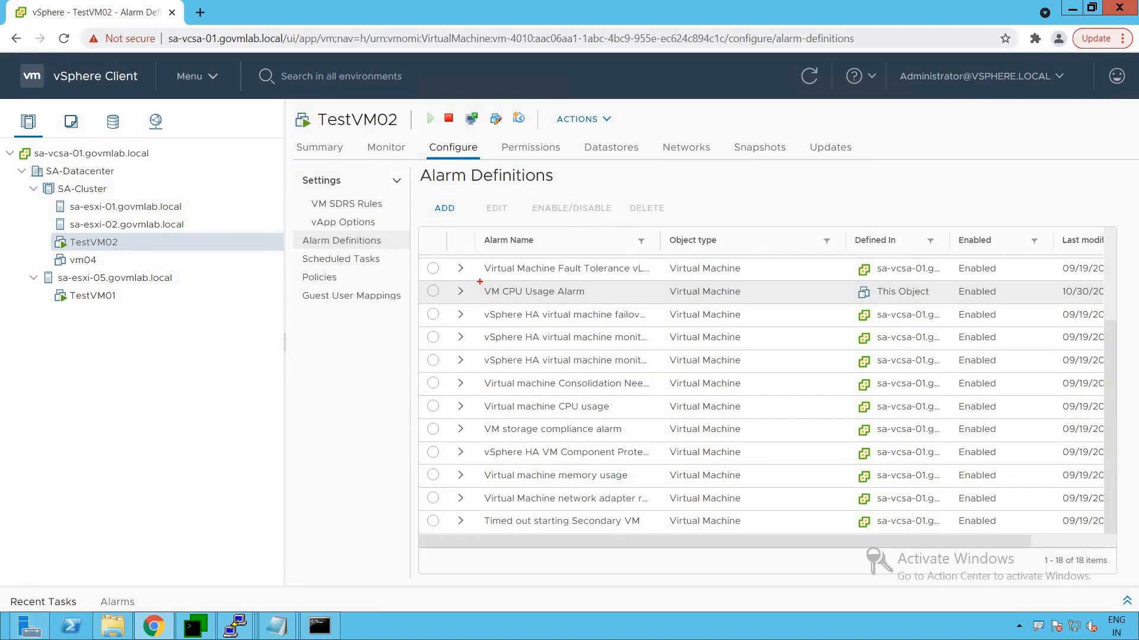
{"action": "left_click_drag", "start_coordinate": [479, 280], "coordinate": [670, 303]}
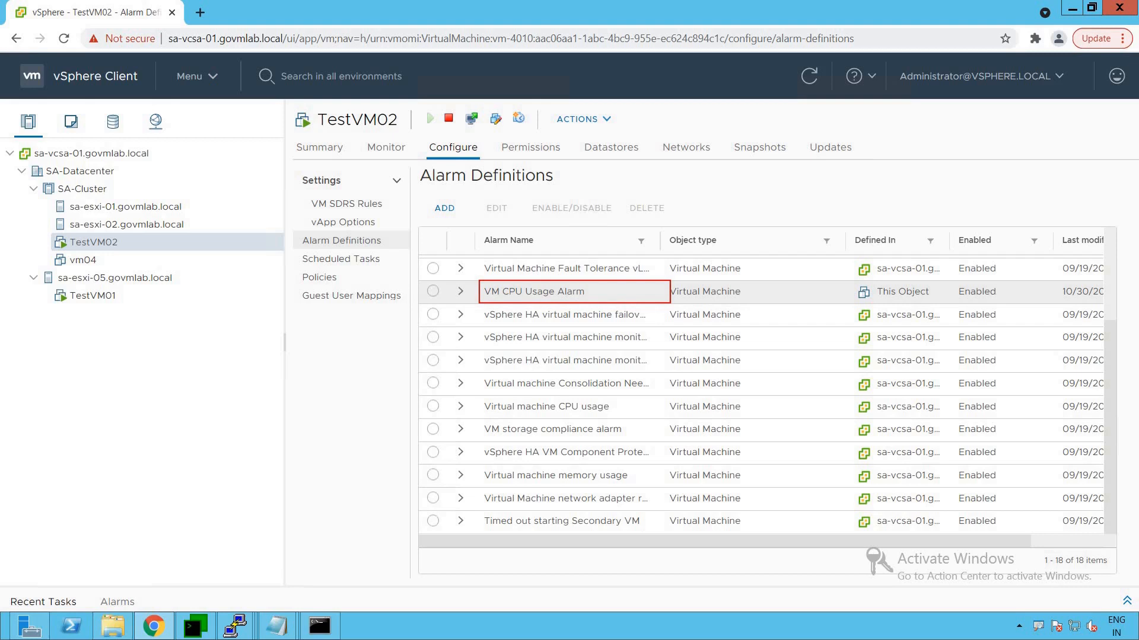
{"action": "left_click_drag", "start_coordinate": [848, 280], "coordinate": [953, 304]}
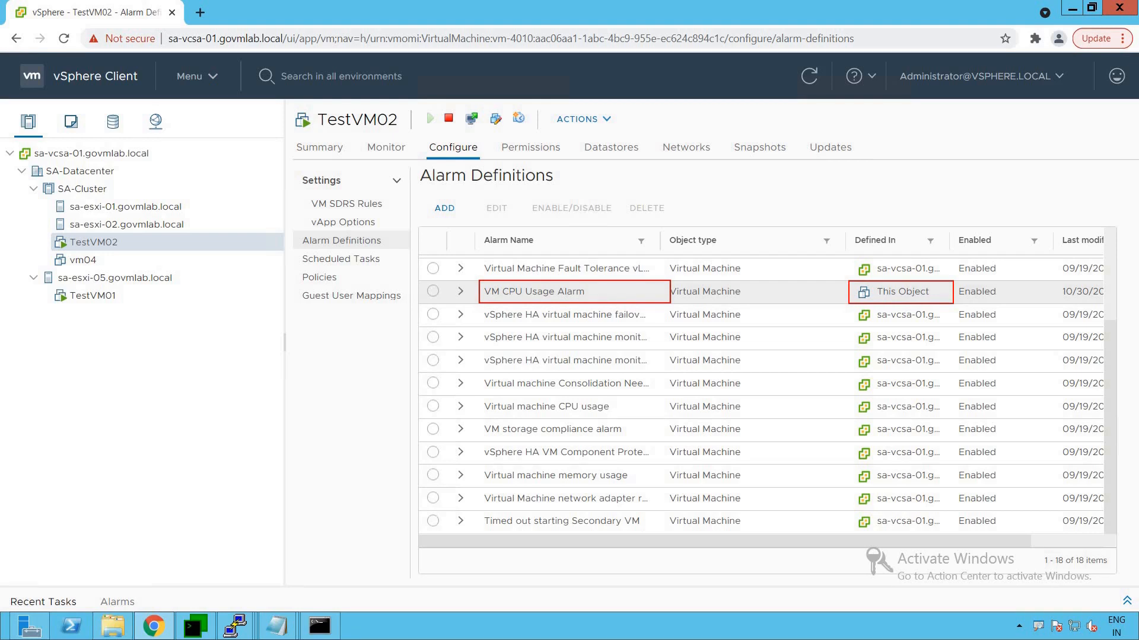
{"action": "key", "text": "ctrl+z"}
{"action": "key", "text": "ctrl+z"}
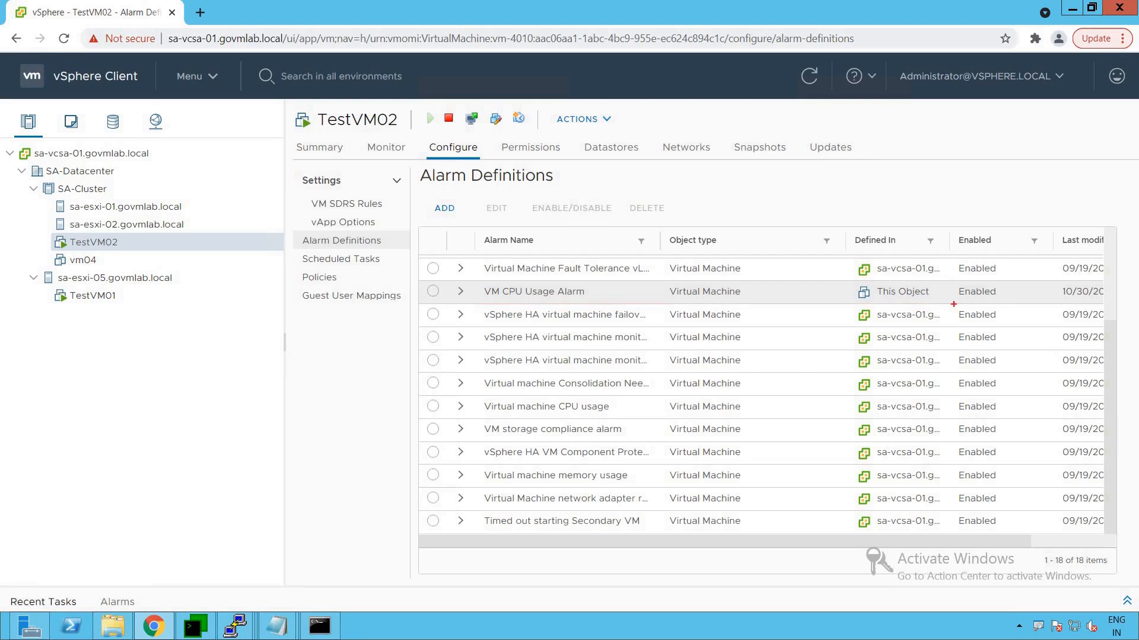
{"action": "left_click", "coordinate": [461, 294]}
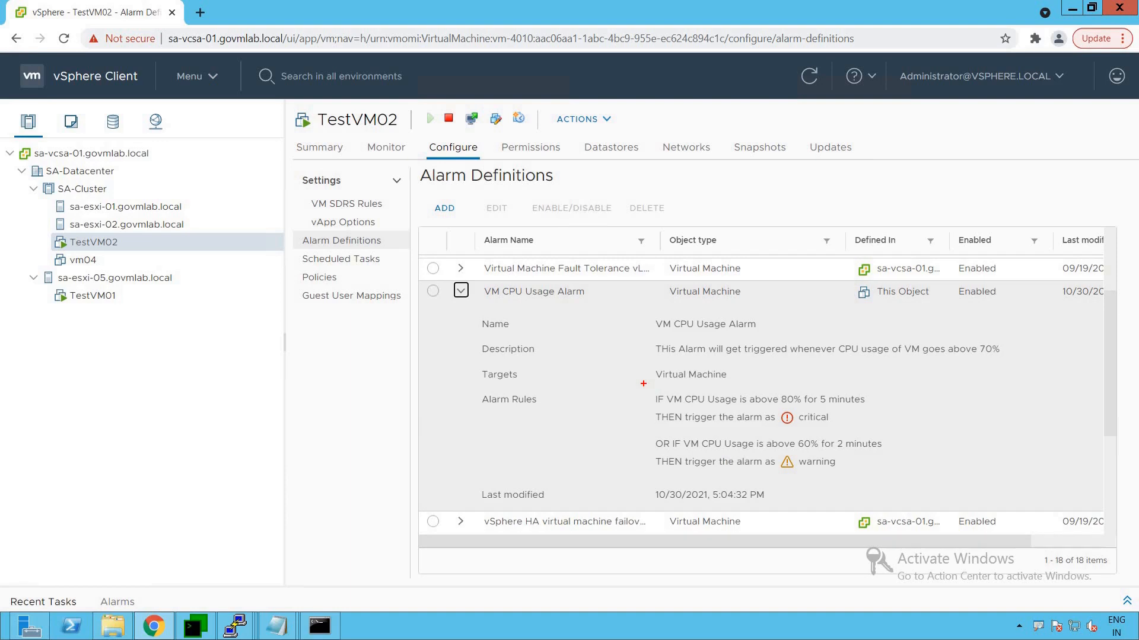
{"action": "left_click_drag", "start_coordinate": [643, 383], "coordinate": [984, 500]}
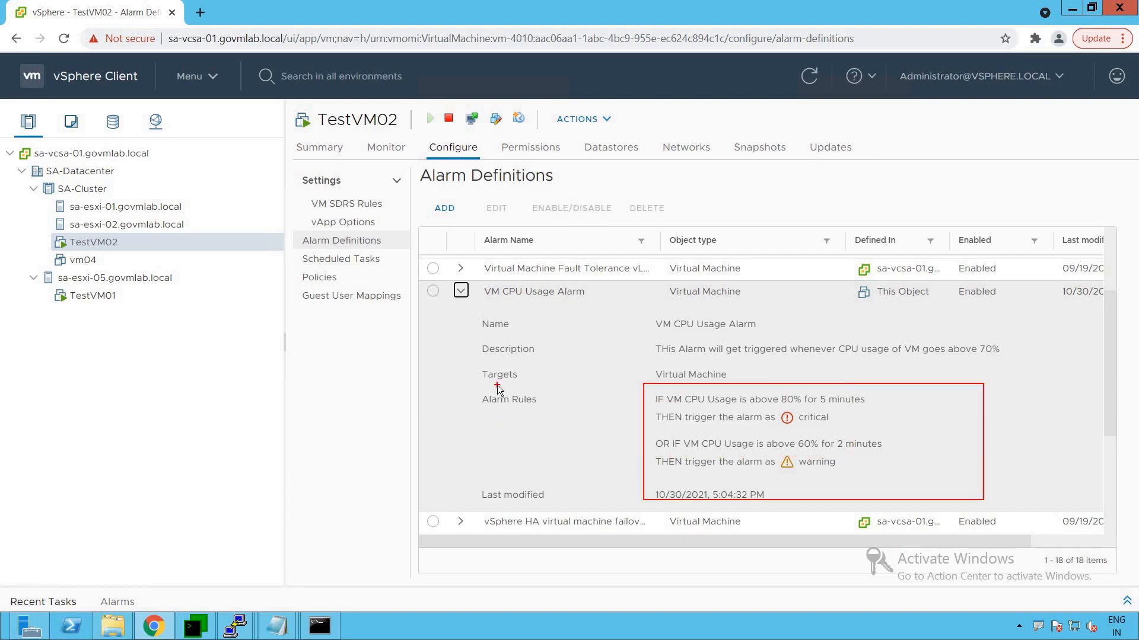
- Launch TestVM02's web console from its summary page
{"action": "key", "text": "Escape"}
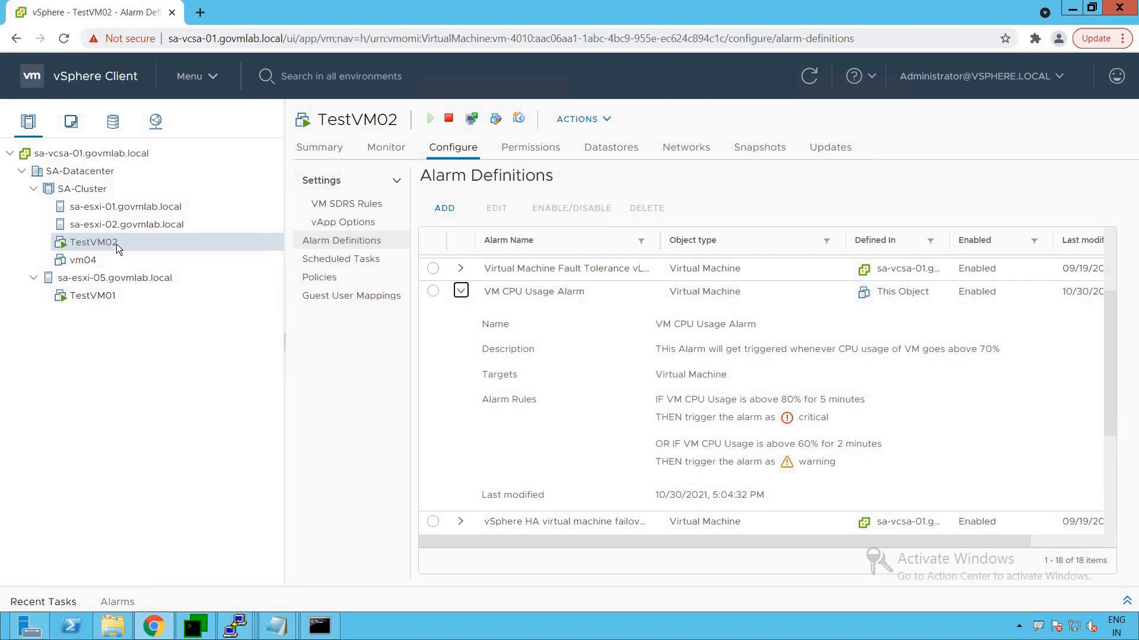
{"action": "left_click", "coordinate": [323, 149]}
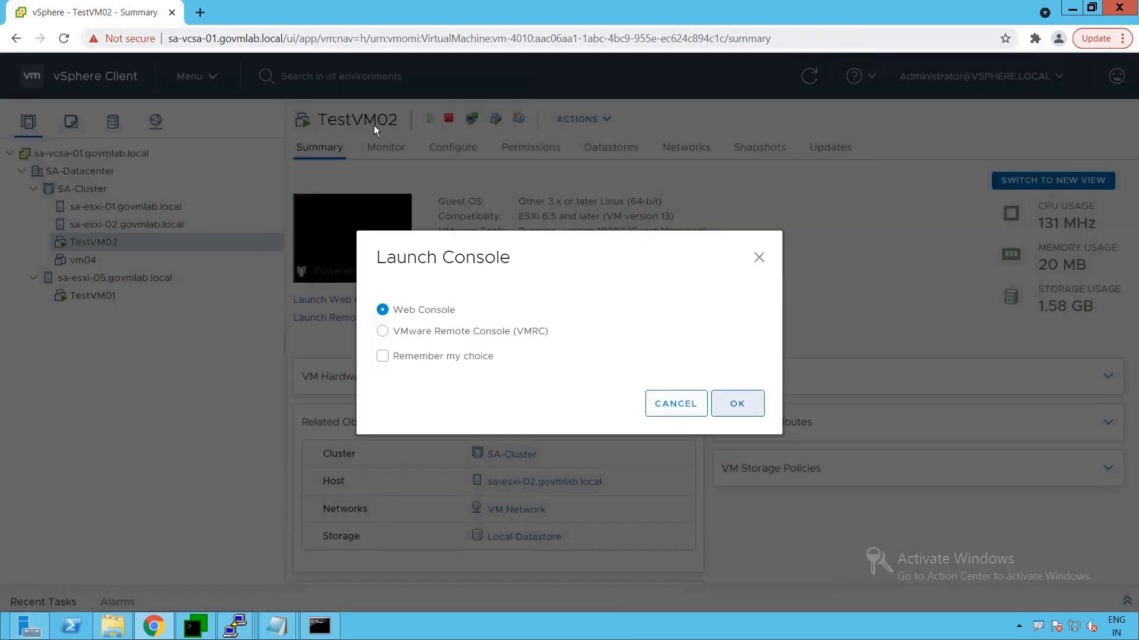
{"action": "left_click", "coordinate": [736, 401]}
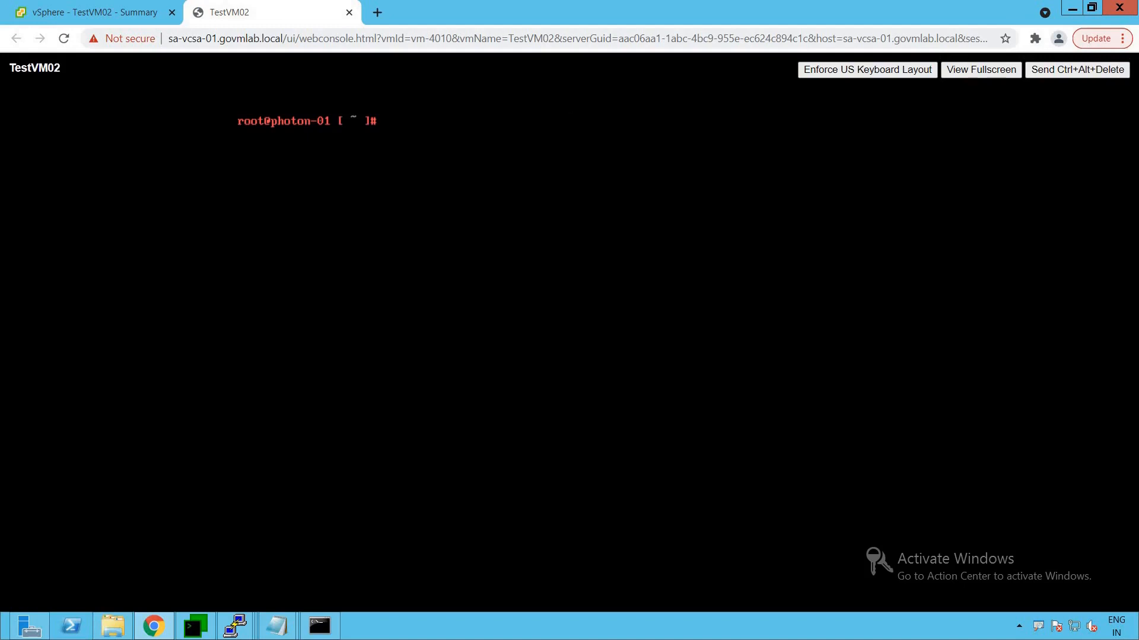
- Run top in TestVM02's console to check the guest's CPU load, and quit it
{"action": "type", "text": "top"}
{"action": "key", "text": "Return"}
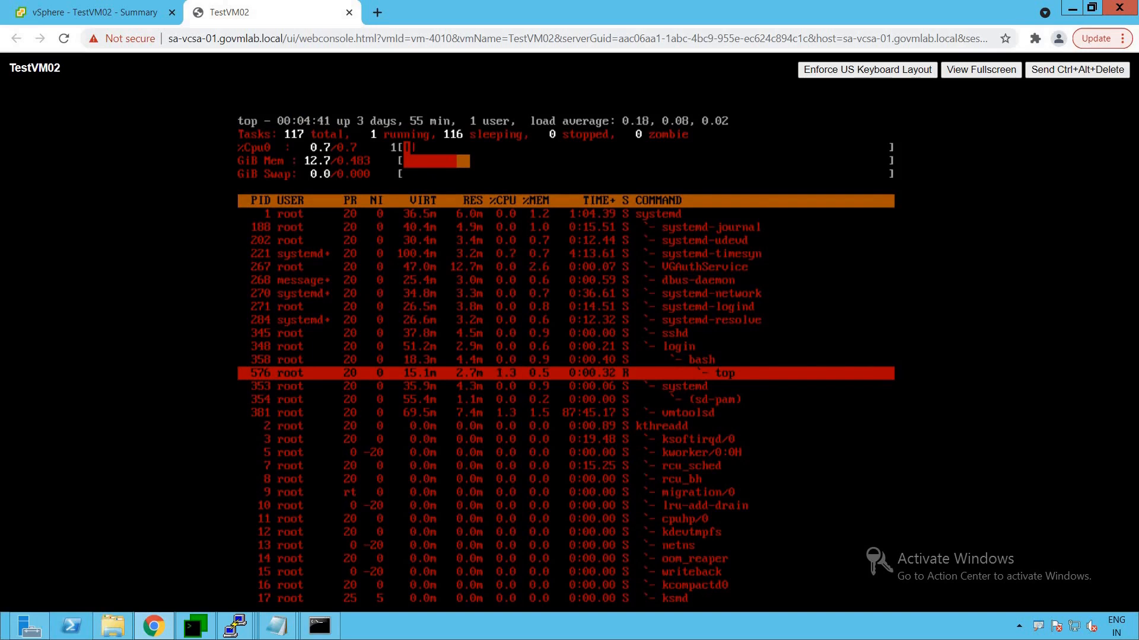
{"action": "key", "text": "q"}
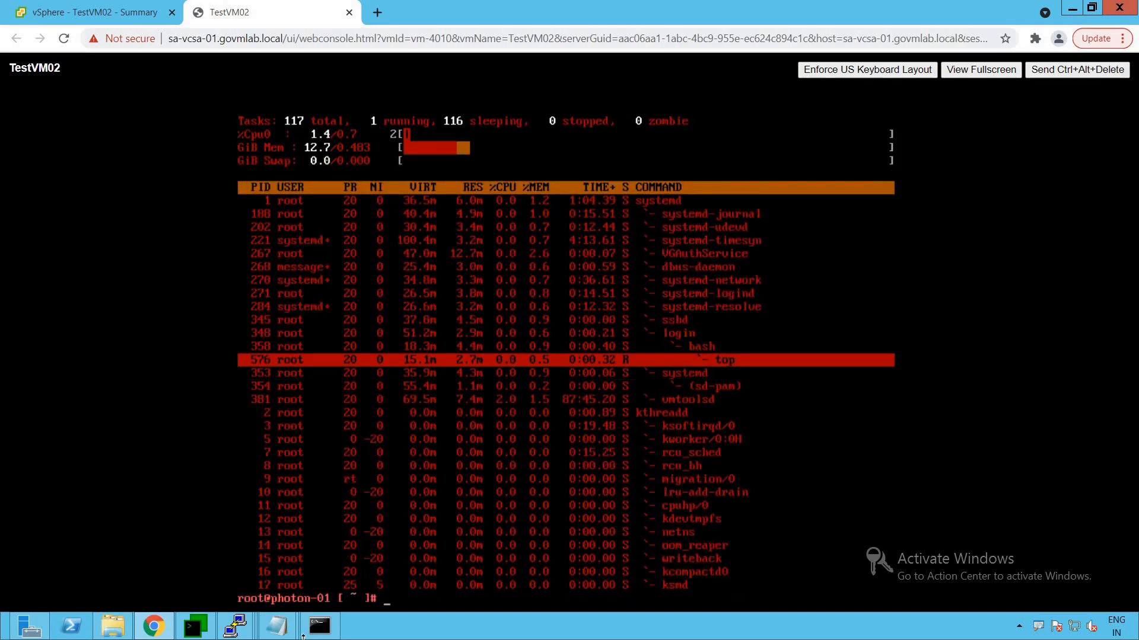
{"action": "left_click", "coordinate": [240, 630]}
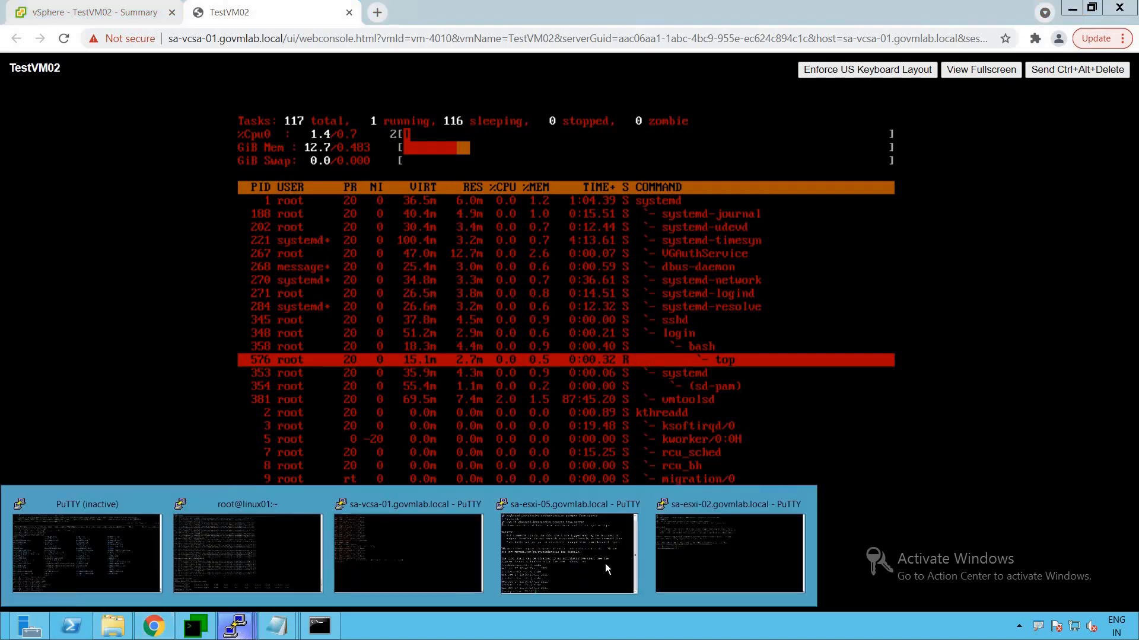
{"action": "left_click", "coordinate": [420, 549]}
{"action": "left_click", "coordinate": [237, 627]}
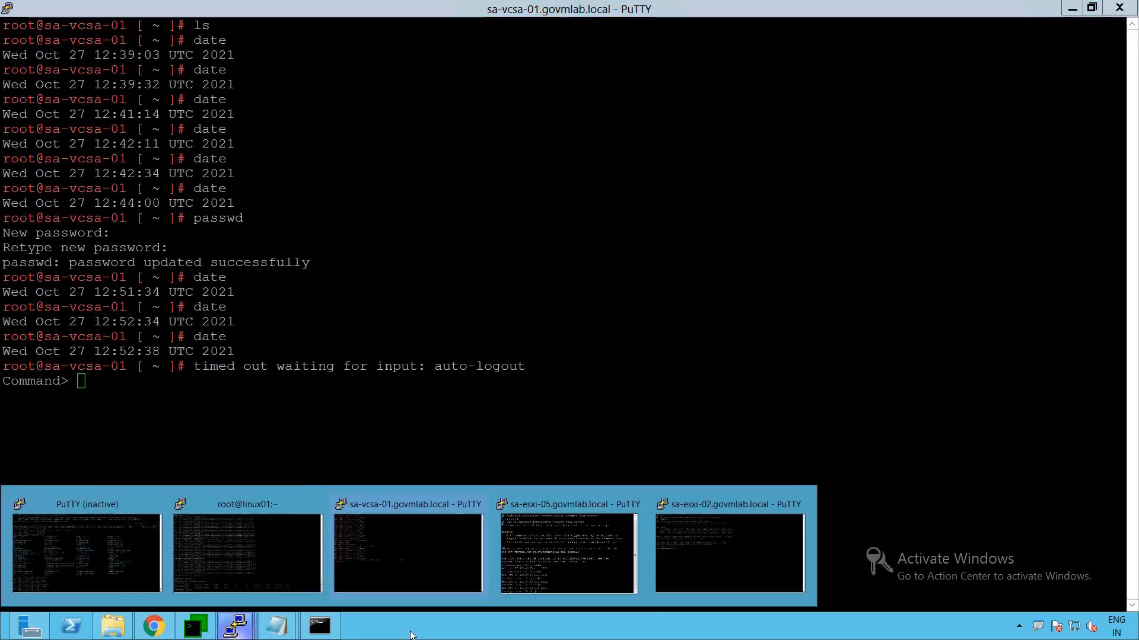
- Return to TestVM02's summary in the vSphere Client and check which ESXi host it runs on
{"action": "left_click", "coordinate": [154, 627]}
{"action": "left_click", "coordinate": [117, 12]}
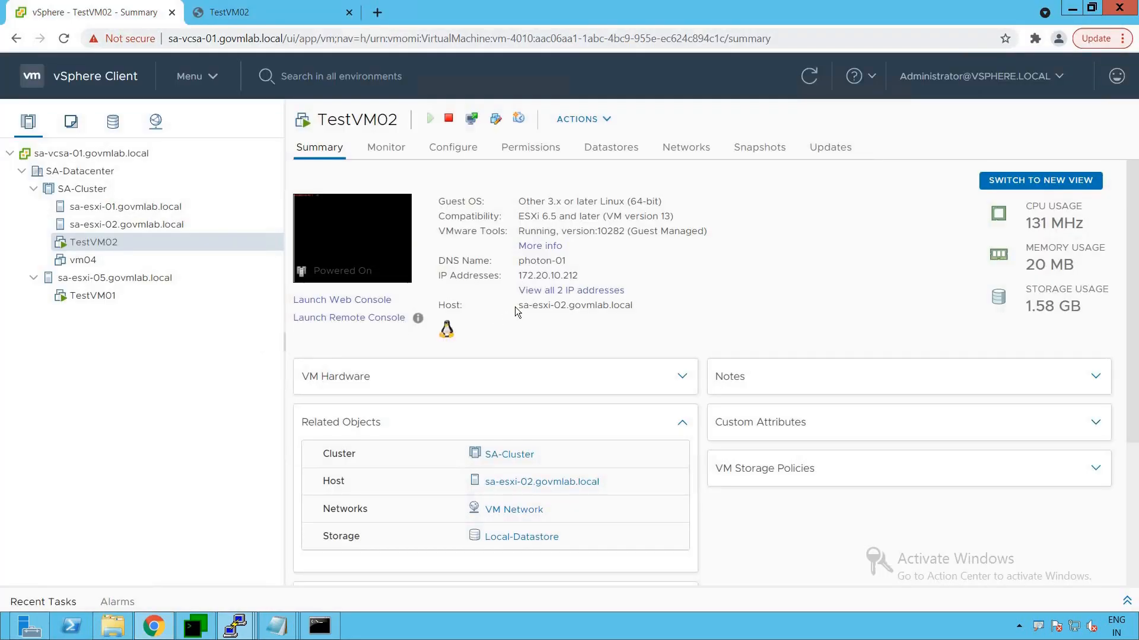
{"action": "left_click_drag", "start_coordinate": [518, 306], "coordinate": [632, 306]}
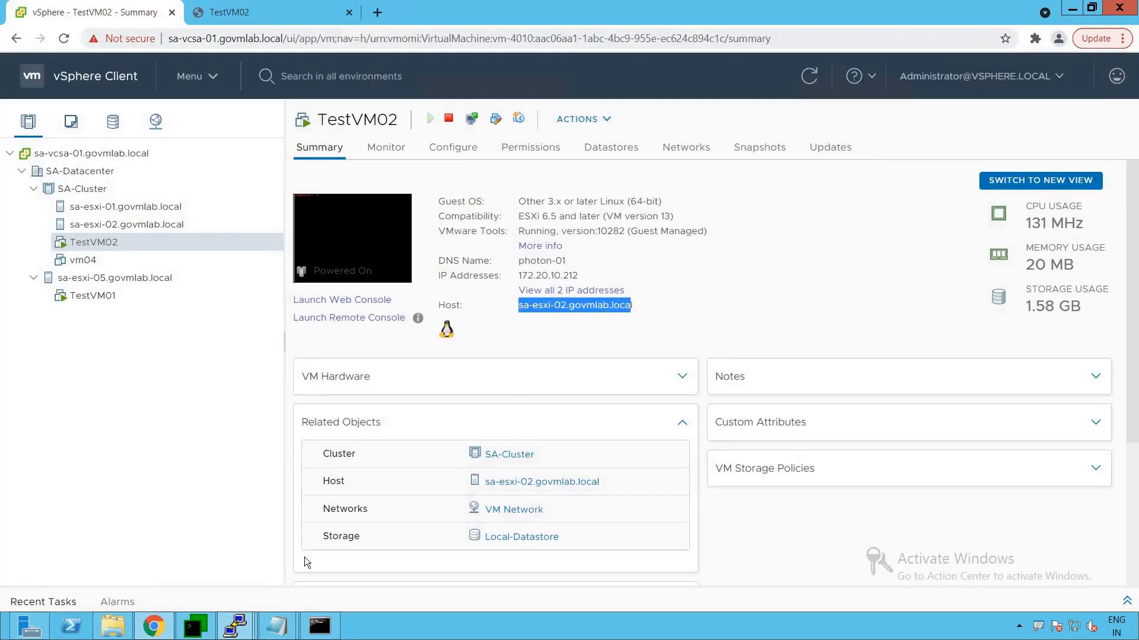
- Switch to the sa-esxi-02.govmlab.local PuTTY session, clear its terminal and start esxtop
{"action": "left_click", "coordinate": [245, 630]}
{"action": "left_click", "coordinate": [593, 549]}
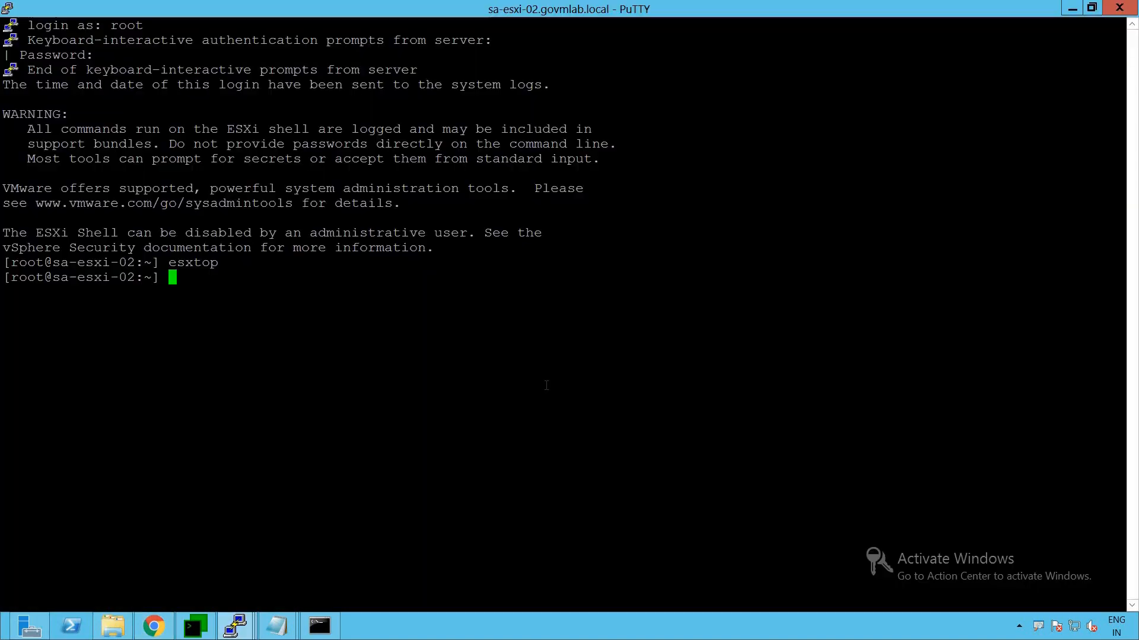
{"action": "type", "text": "clear"}
{"action": "key", "text": "Return"}
{"action": "type", "text": "esxtop"}
{"action": "key", "text": "Return"}
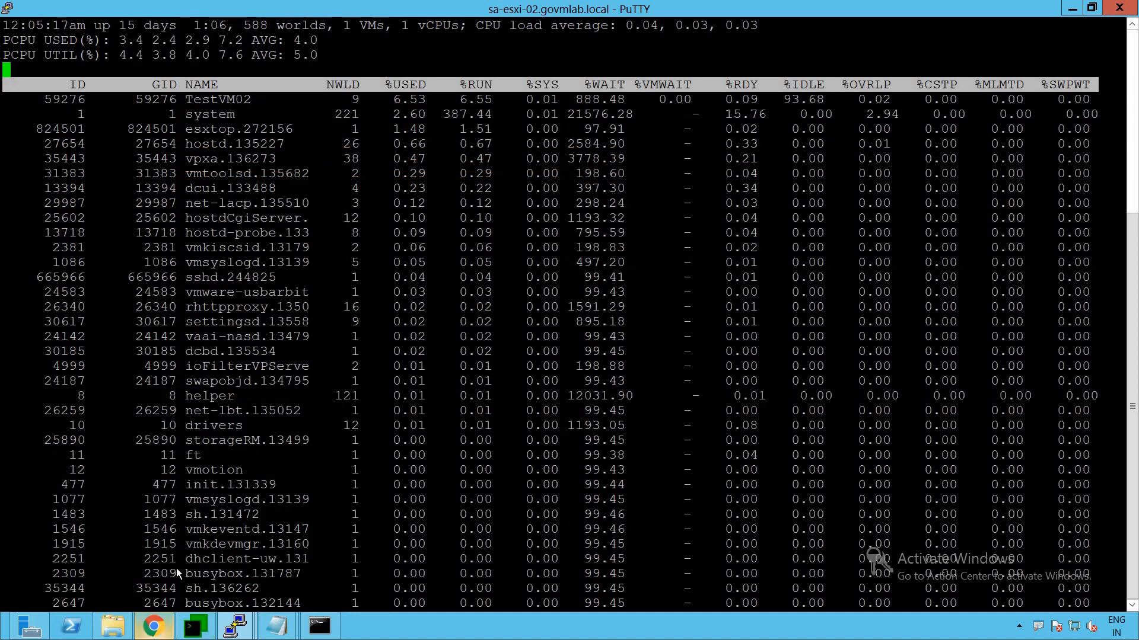
- Switch back to TestVM02's web console in Chrome and clear its terminal
{"action": "left_click", "coordinate": [154, 626]}
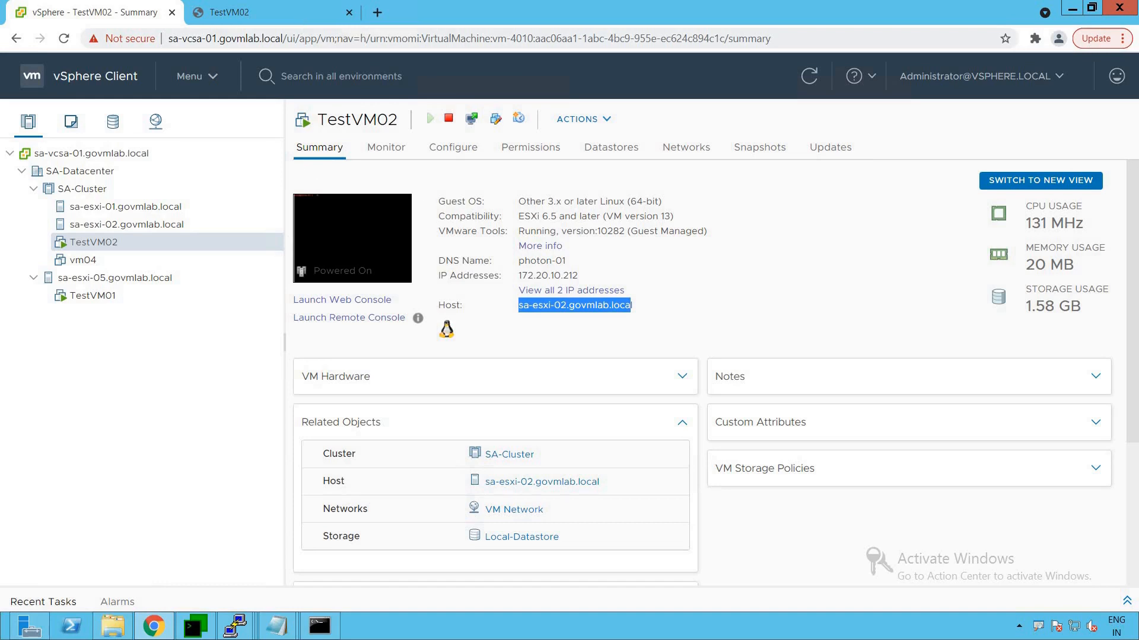
{"action": "left_click", "coordinate": [300, 16]}
{"action": "type", "text": "q"}
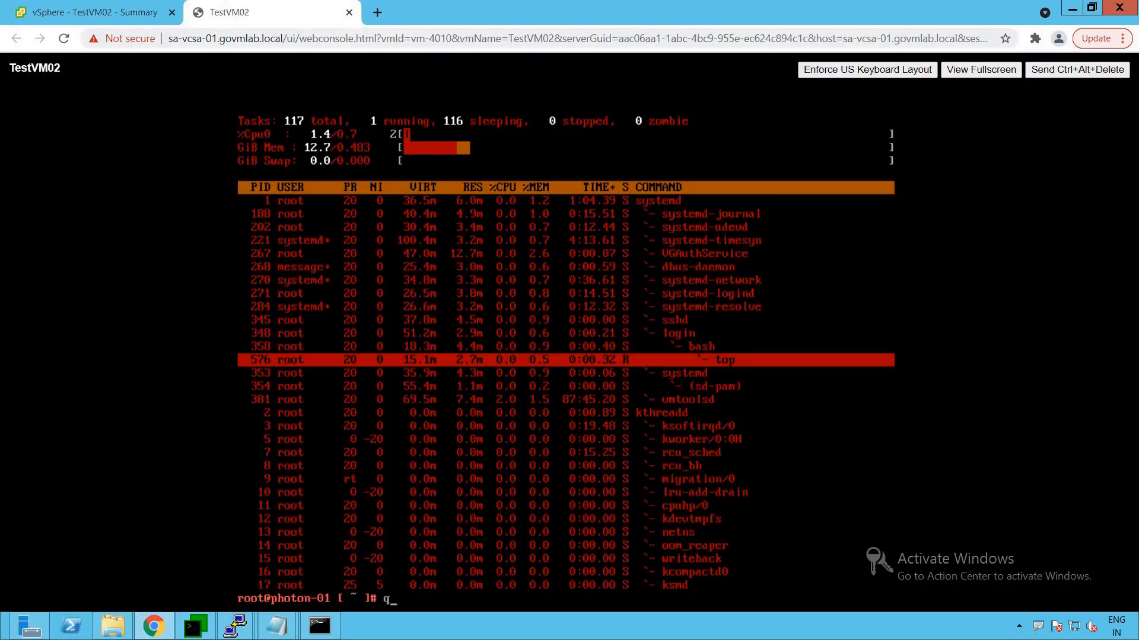
{"action": "key", "text": "BackSpace"}
{"action": "type", "text": "clear"}
{"action": "key", "text": "Return"}
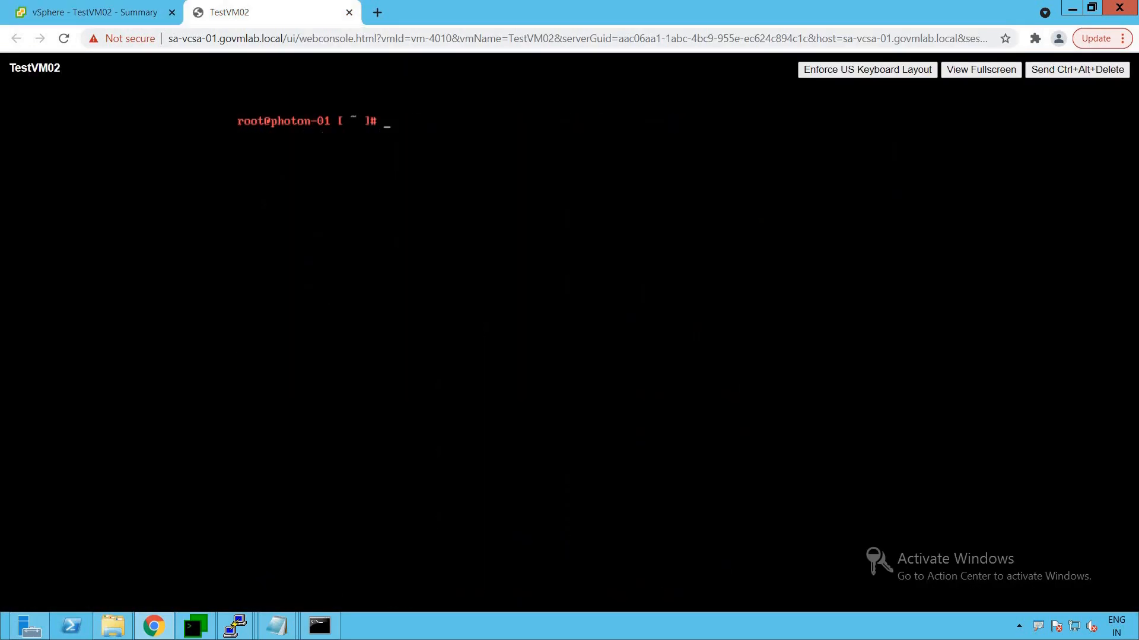
- Load TestVM02's CPU by running "for i in 1 2 3 4; do while : ; do : ; done & done", and monitor it with top
{"action": "key", "text": "ctrl+r"}
{"action": "type", "text": "for"}
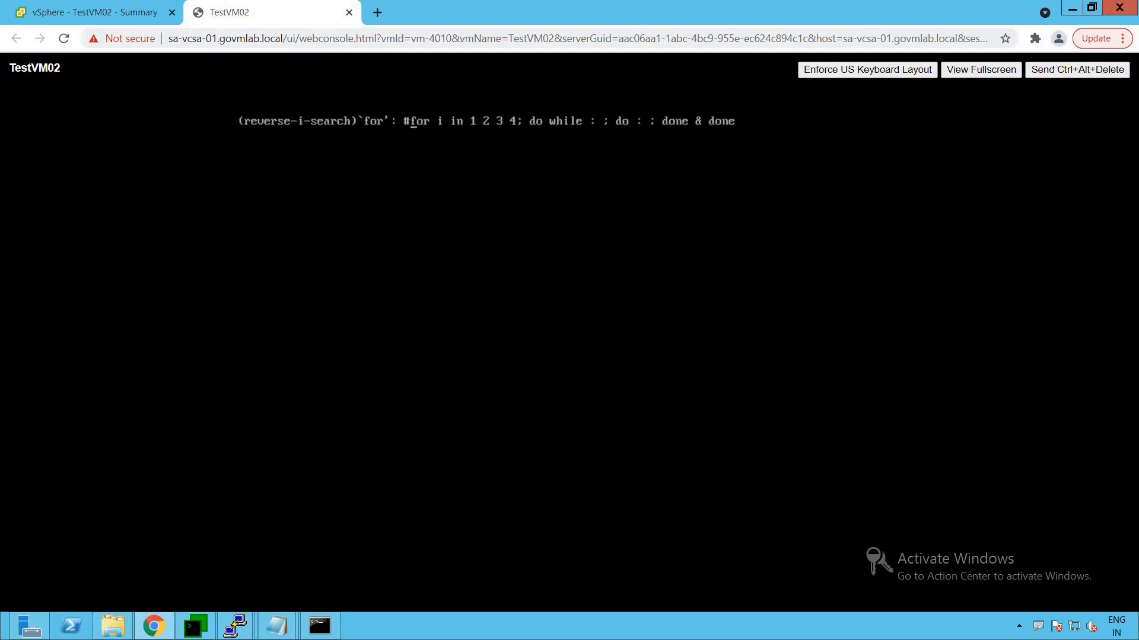
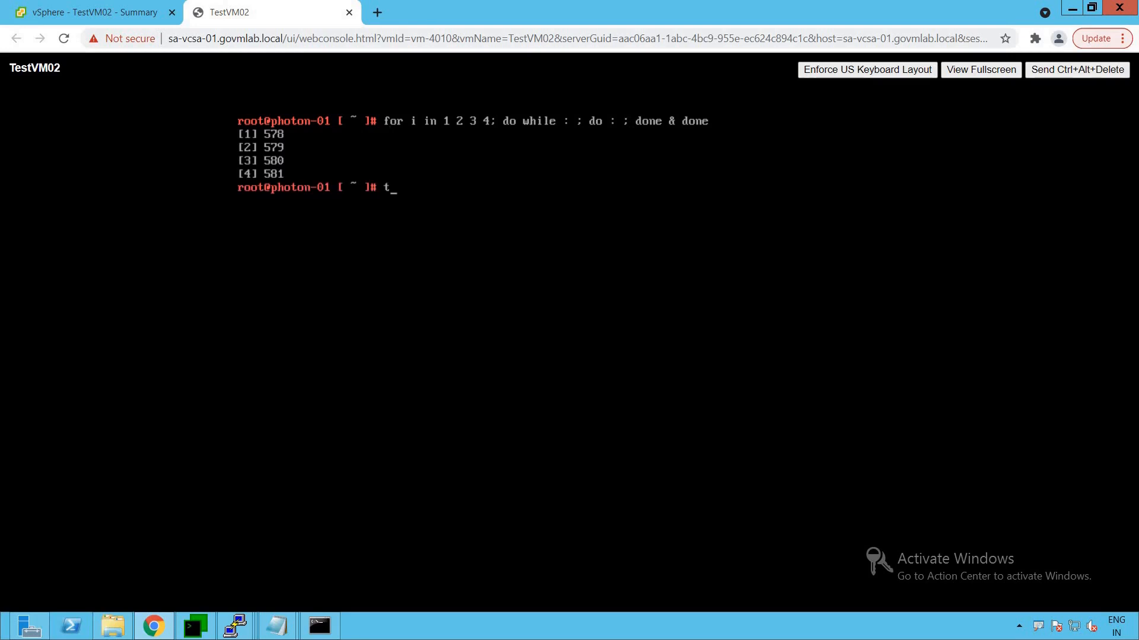
{"action": "key", "text": "Return"}
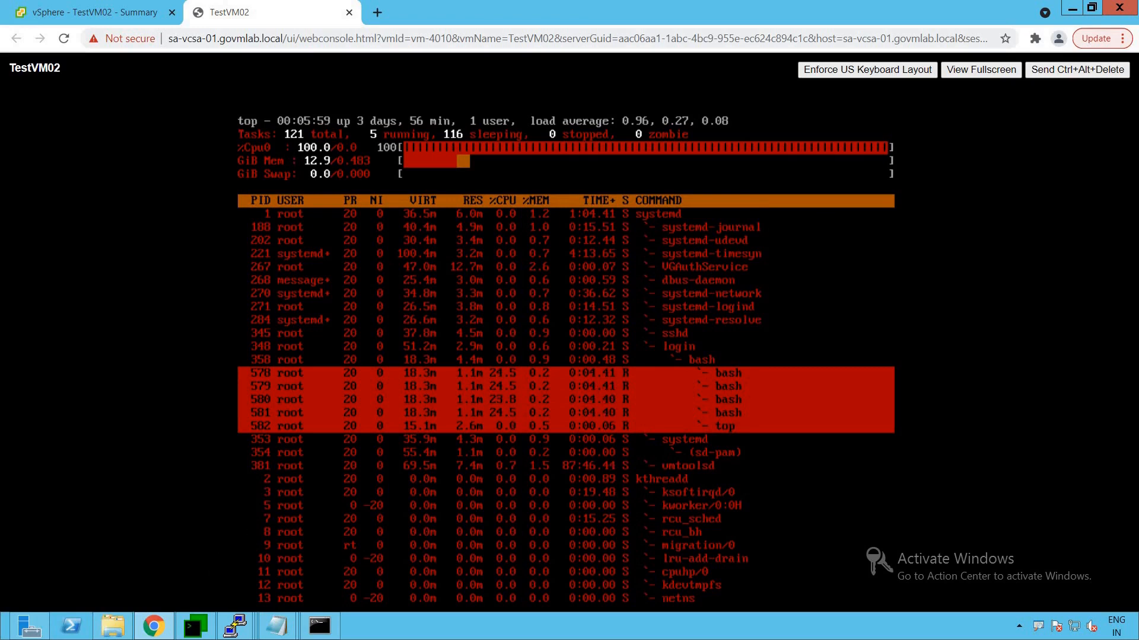
- Check TestVM02's CPU usage in esxtop on sa-esxi-02, and refresh its summary in the vSphere Client
{"action": "mouse_move", "coordinate": [236, 629]}
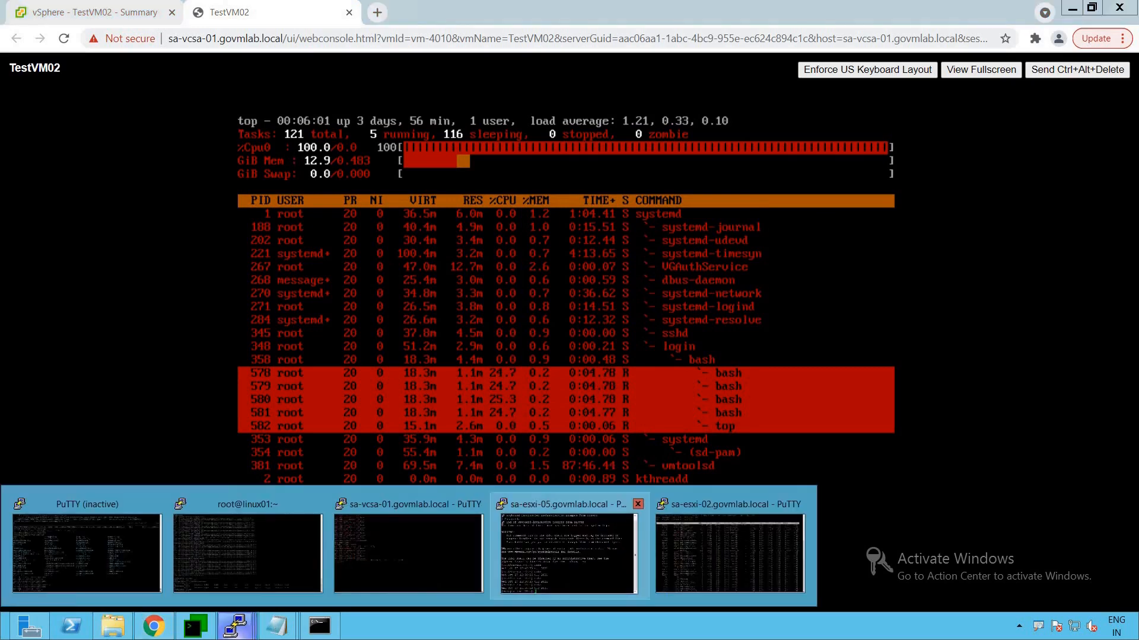
{"action": "left_click", "coordinate": [729, 554]}
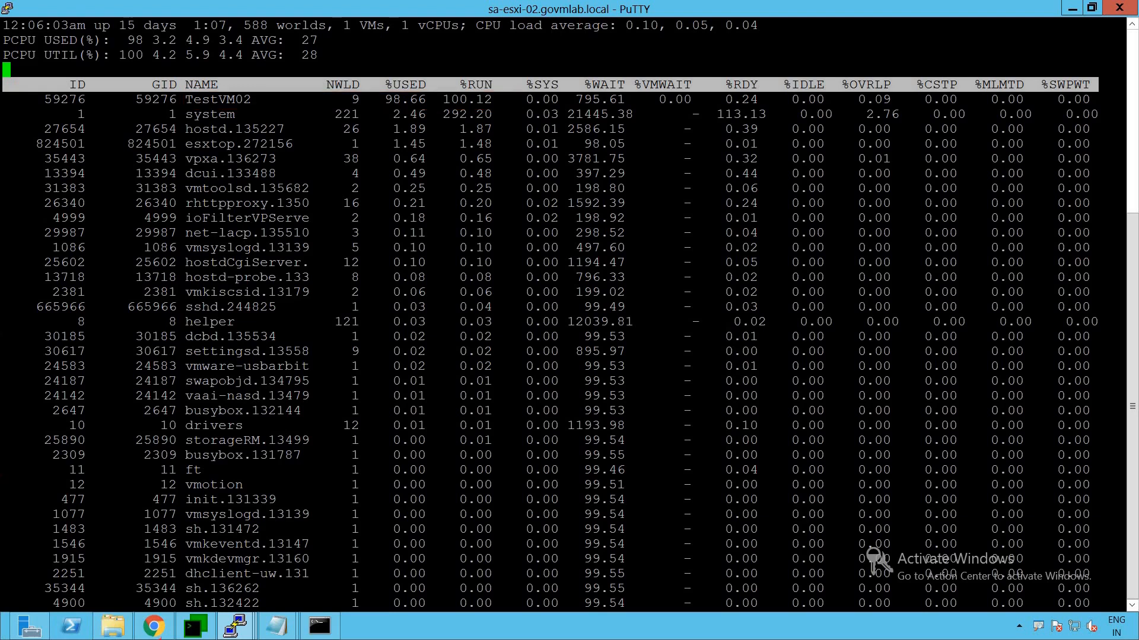
{"action": "left_click", "coordinate": [153, 626]}
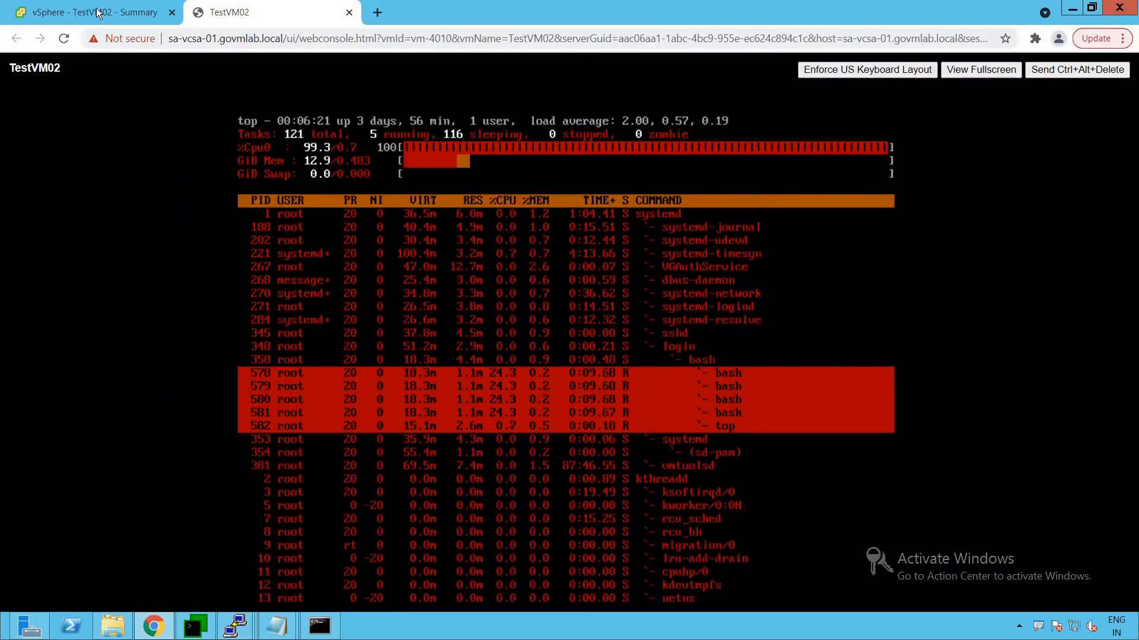
{"action": "left_click", "coordinate": [98, 13]}
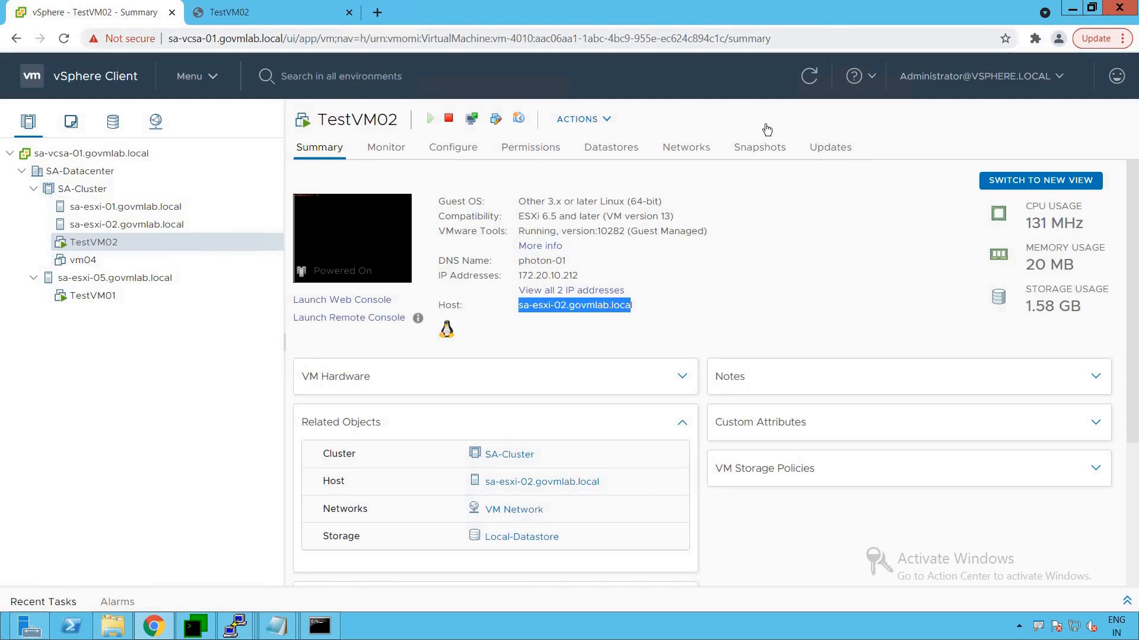
{"action": "left_click", "coordinate": [808, 77]}
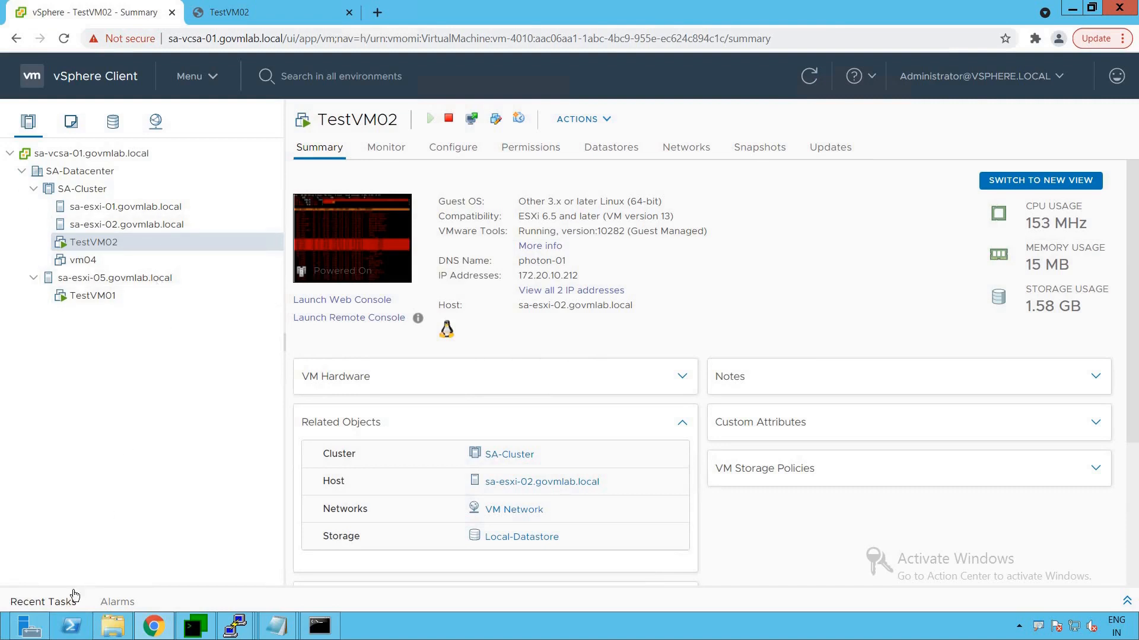
- Watch TestVM02's summary and inventory icon for the warning and critical states of VM CPU Usage Alarm
{"action": "left_click", "coordinate": [118, 600]}
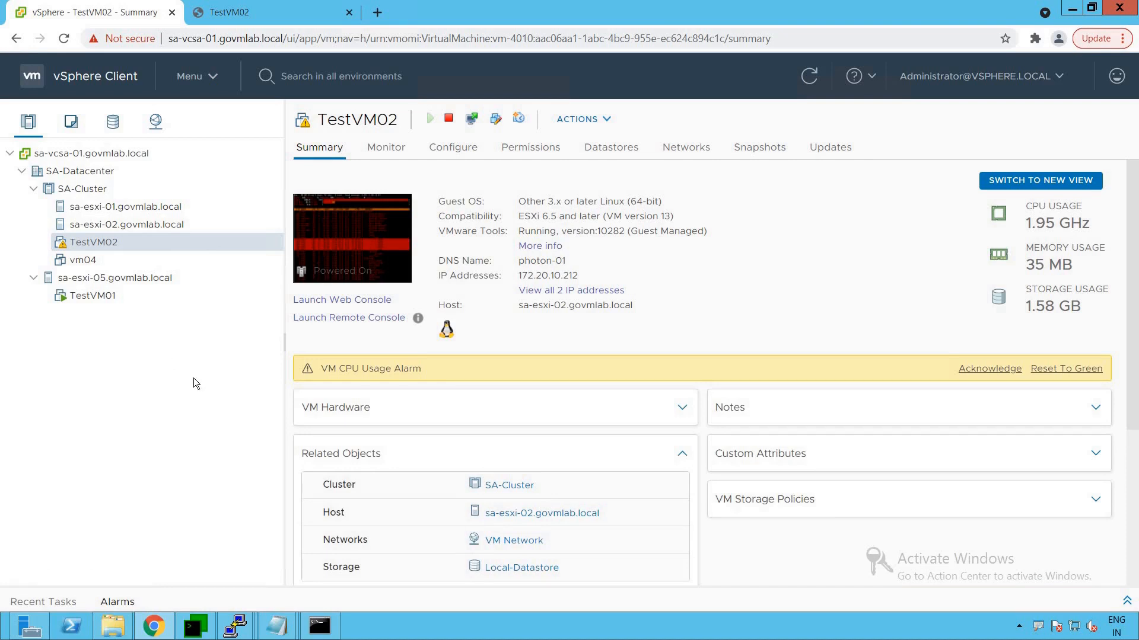
{"action": "key", "text": "ctrl+2"}
{"action": "mouse_move", "coordinate": [288, 344]}
{"action": "left_mouse_down"}
{"action": "mouse_move", "coordinate": [394, 378]}
{"action": "mouse_move", "coordinate": [1120, 386]}
{"action": "left_mouse_up"}
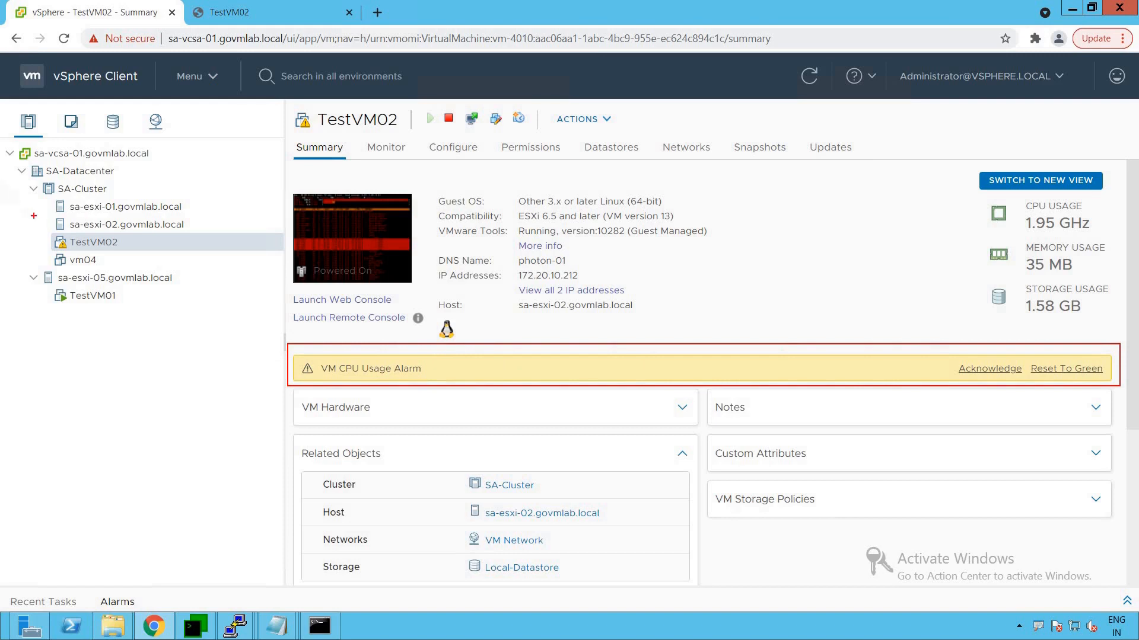
{"action": "mouse_move", "coordinate": [43, 230]}
{"action": "left_mouse_down"}
{"action": "mouse_move", "coordinate": [149, 255]}
{"action": "mouse_move", "coordinate": [254, 253]}
{"action": "left_mouse_up"}
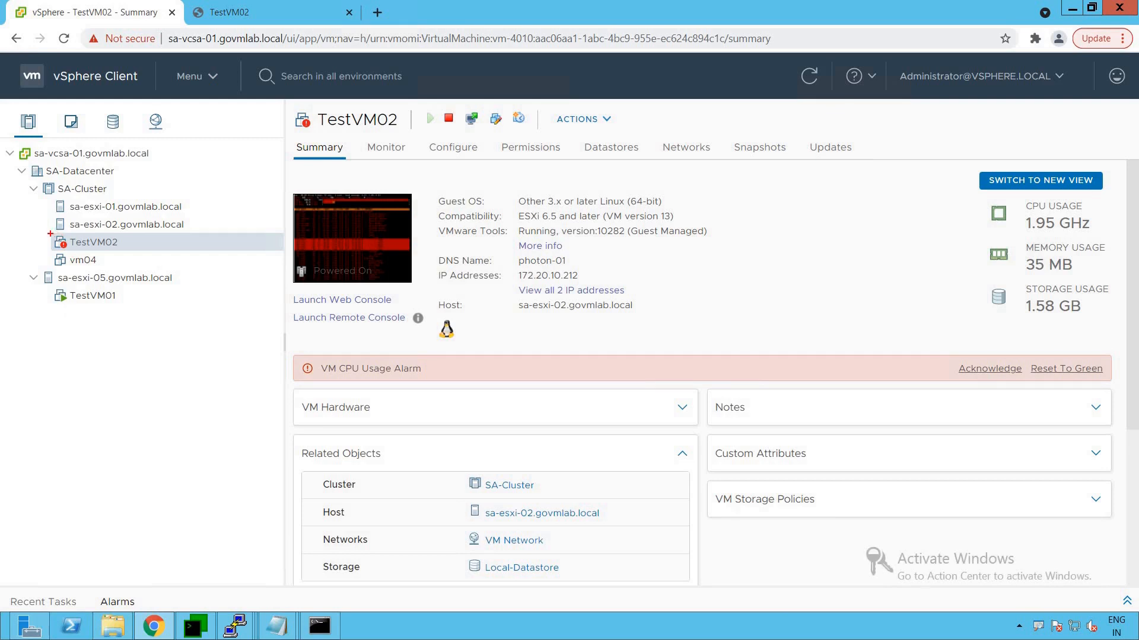
{"action": "mouse_move", "coordinate": [292, 349]}
{"action": "left_mouse_down"}
{"action": "mouse_move", "coordinate": [374, 376]}
{"action": "mouse_move", "coordinate": [1119, 384]}
{"action": "left_mouse_up"}
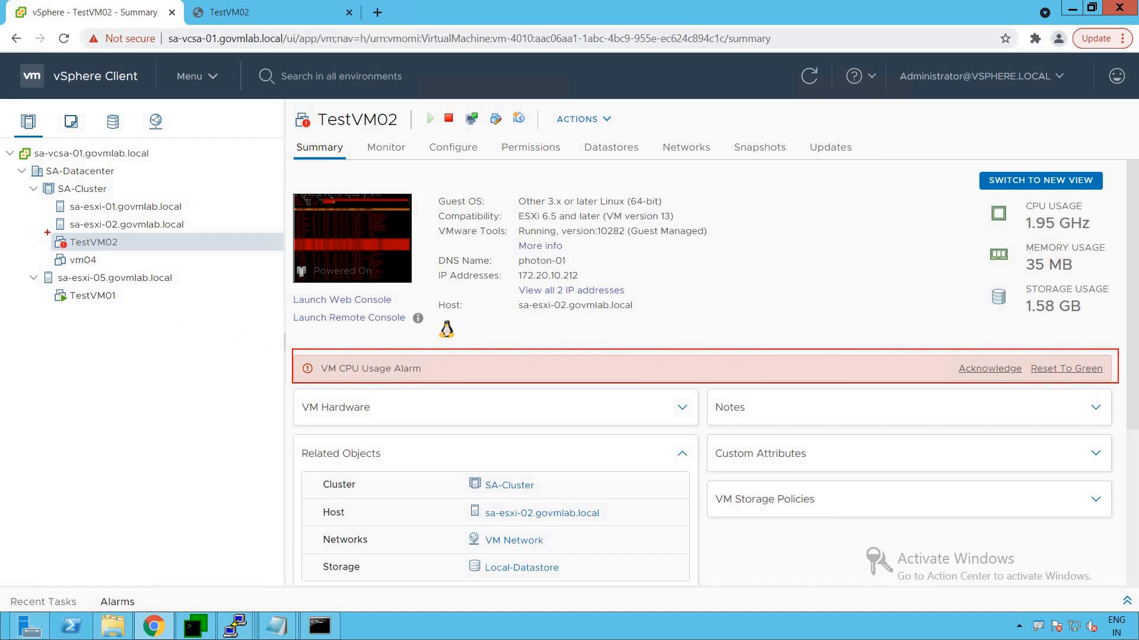
{"action": "left_click_drag", "start_coordinate": [49, 229], "coordinate": [180, 254]}
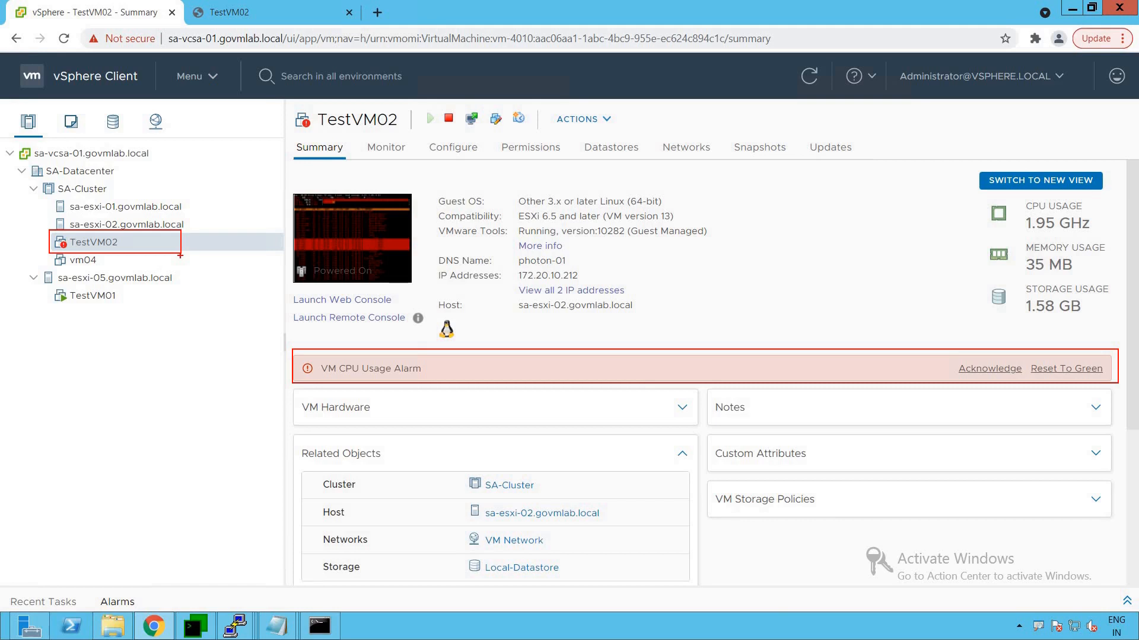
{"action": "key", "text": "ctrl+z"}
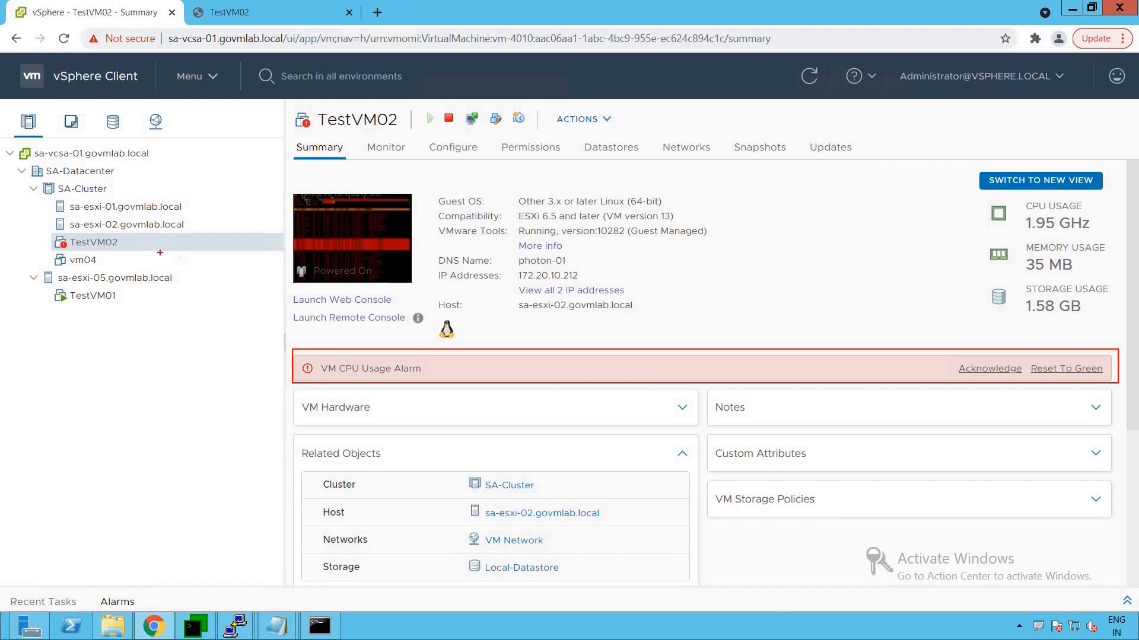
{"action": "key", "text": "ctrl+z"}
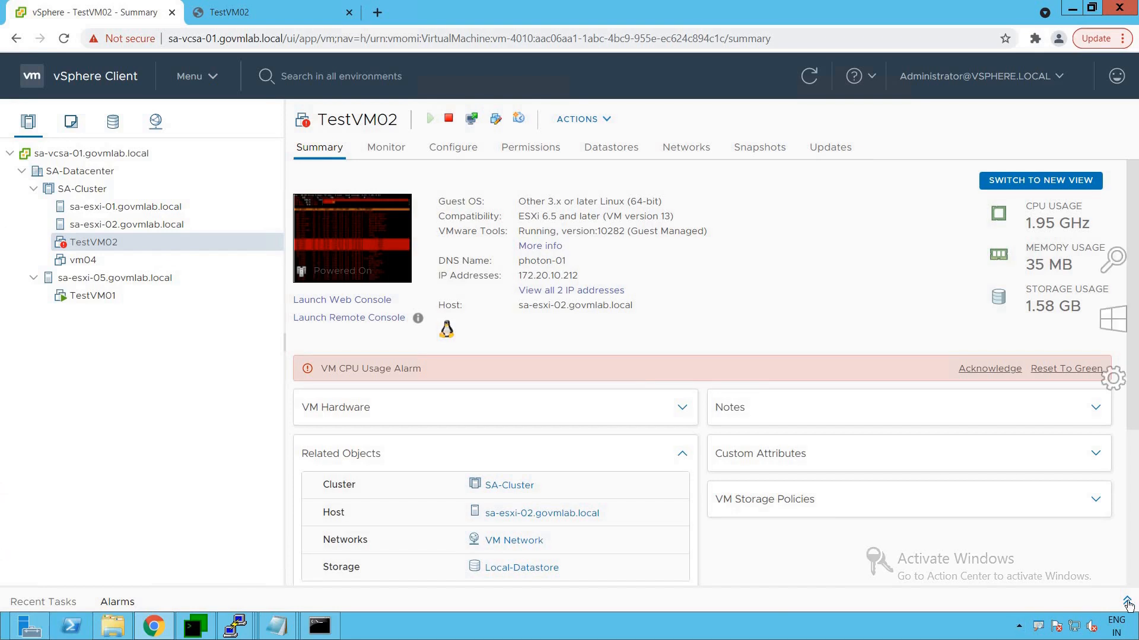
- Expand the list of triggered alarms and examine the entries for TestVM02
{"action": "left_click", "coordinate": [118, 602]}
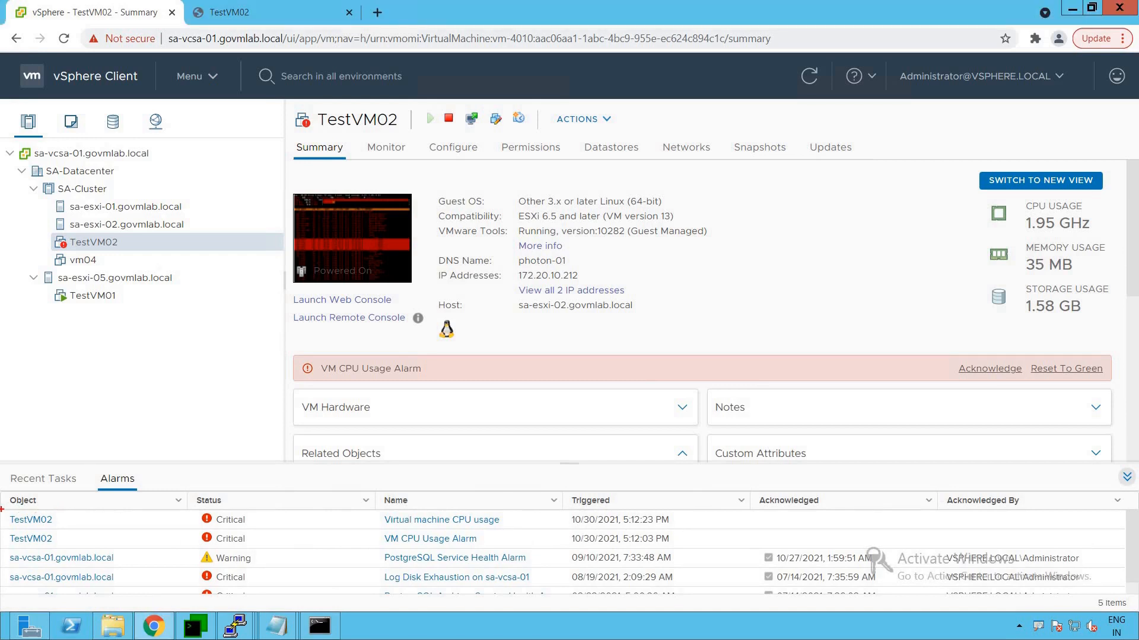
{"action": "mouse_move", "coordinate": [2, 509]}
{"action": "left_mouse_down"}
{"action": "mouse_move", "coordinate": [96, 530]}
{"action": "mouse_move", "coordinate": [1129, 550]}
{"action": "left_mouse_up"}
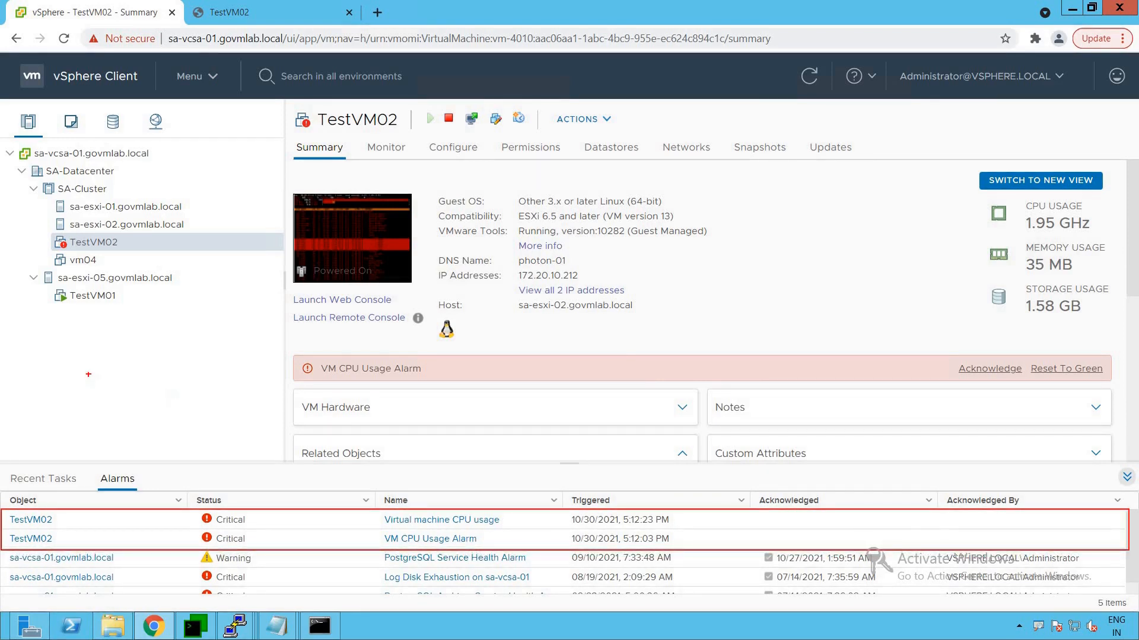
{"action": "key", "text": "Escape"}
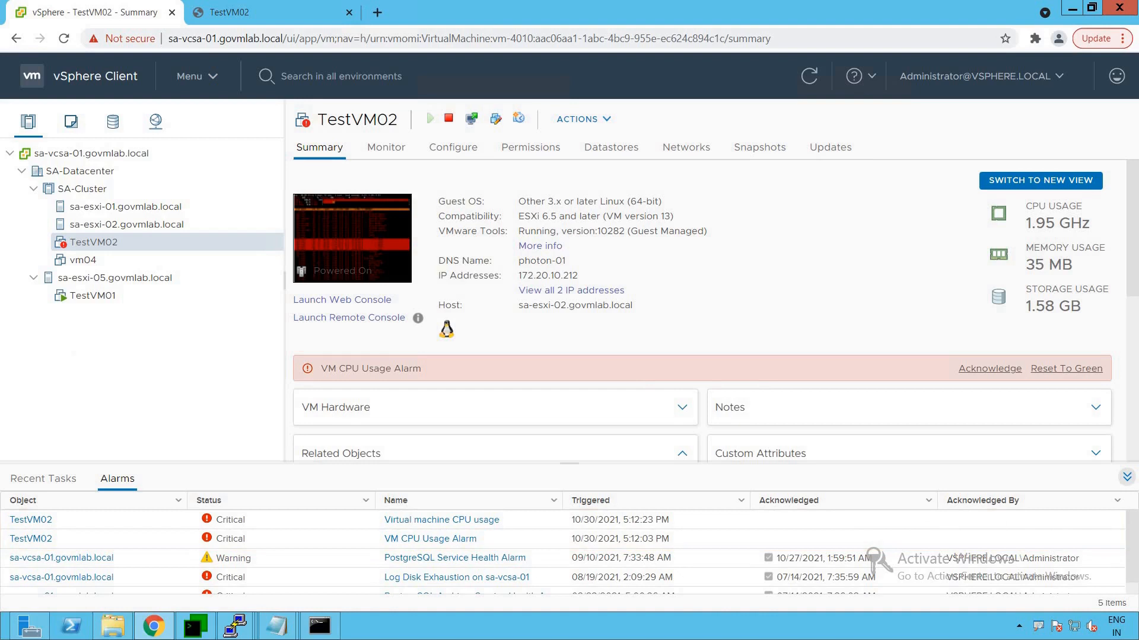
- Open TestVM02's monitored issues and compare the Virtual machine CPU usage and VM CPU Usage Alarm entries
{"action": "left_click", "coordinate": [387, 154]}
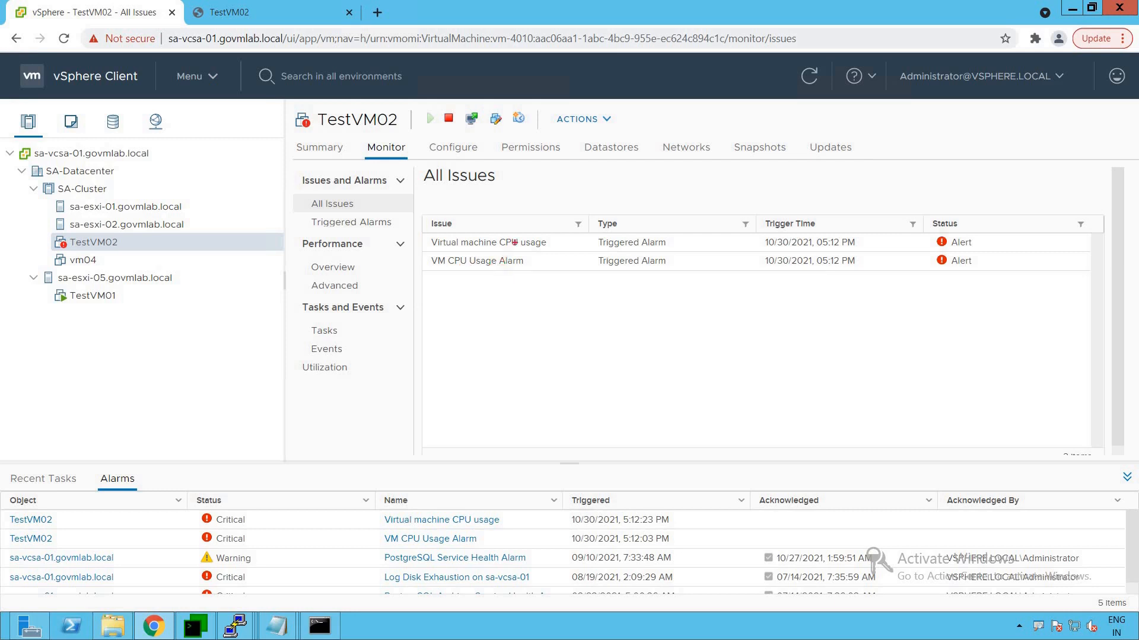
{"action": "left_click_drag", "start_coordinate": [528, 228], "coordinate": [578, 195]}
{"action": "left_click_drag", "start_coordinate": [493, 269], "coordinate": [529, 302]}
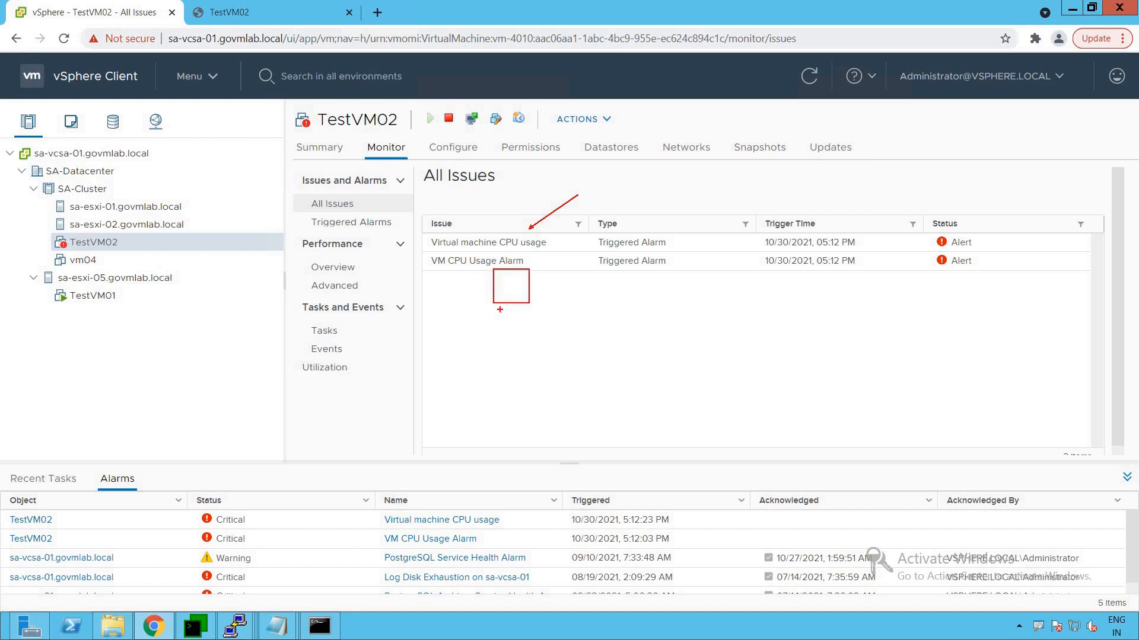
{"action": "key", "text": "ctrl+z"}
{"action": "left_click_drag", "start_coordinate": [489, 273], "coordinate": [528, 309]}
{"action": "left_click_drag", "start_coordinate": [427, 253], "coordinate": [557, 274]}
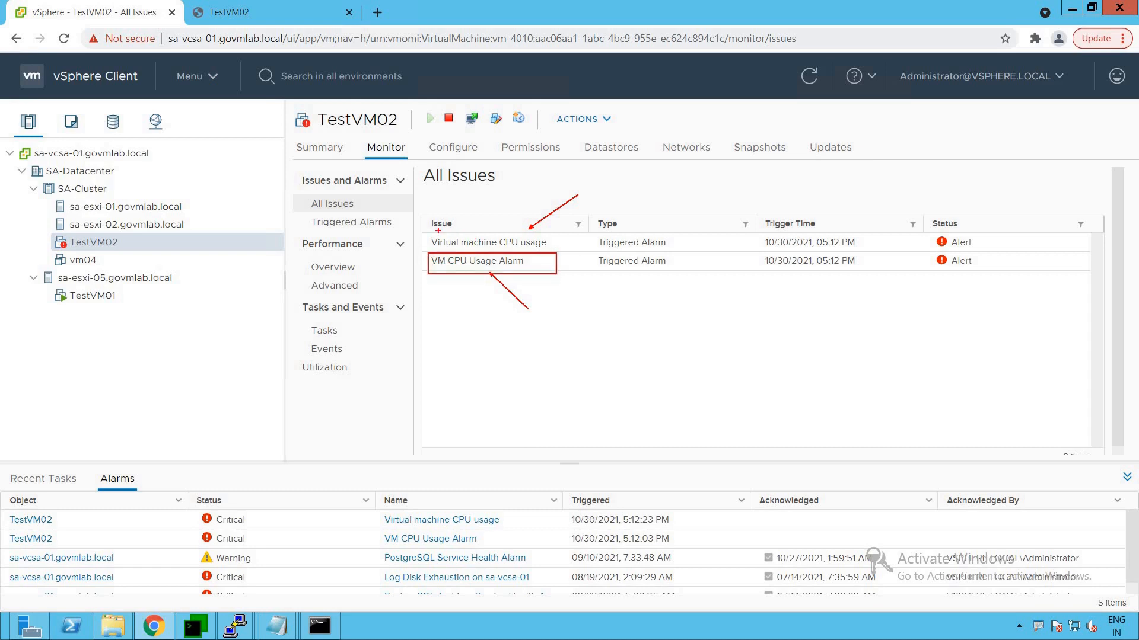
{"action": "mouse_move", "coordinate": [418, 227]}
{"action": "left_mouse_down"}
{"action": "mouse_move", "coordinate": [496, 249]}
{"action": "mouse_move", "coordinate": [576, 253]}
{"action": "left_mouse_up"}
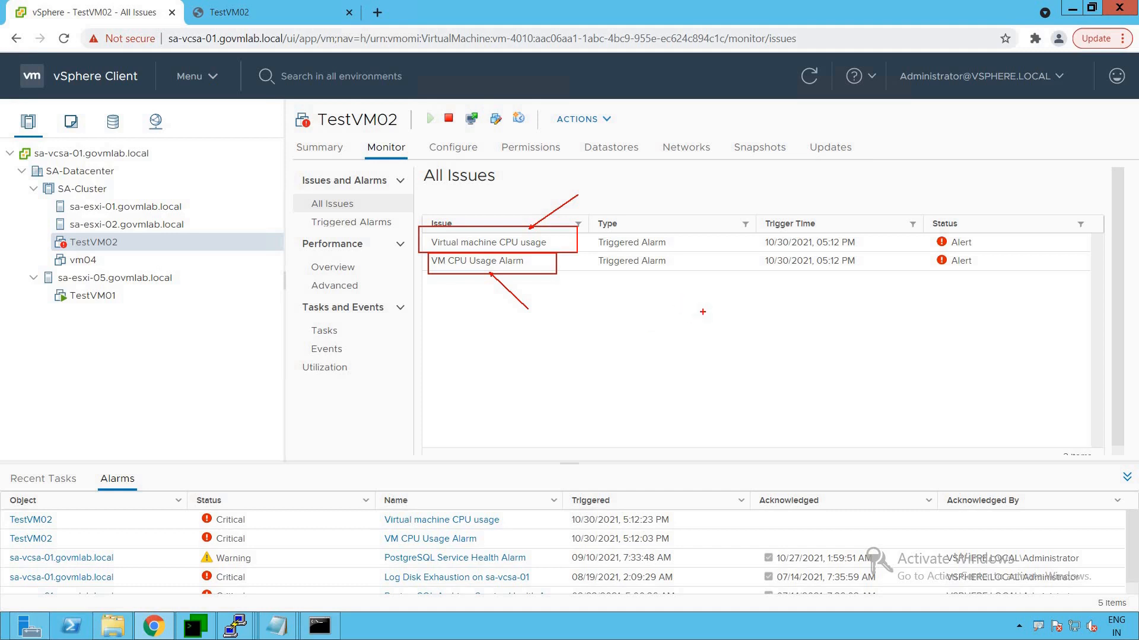
{"action": "key", "text": "ctrl+z"}
{"action": "key", "text": "ctrl+z"}
{"action": "key", "text": "ctrl+z"}
{"action": "key", "text": "ctrl+z"}
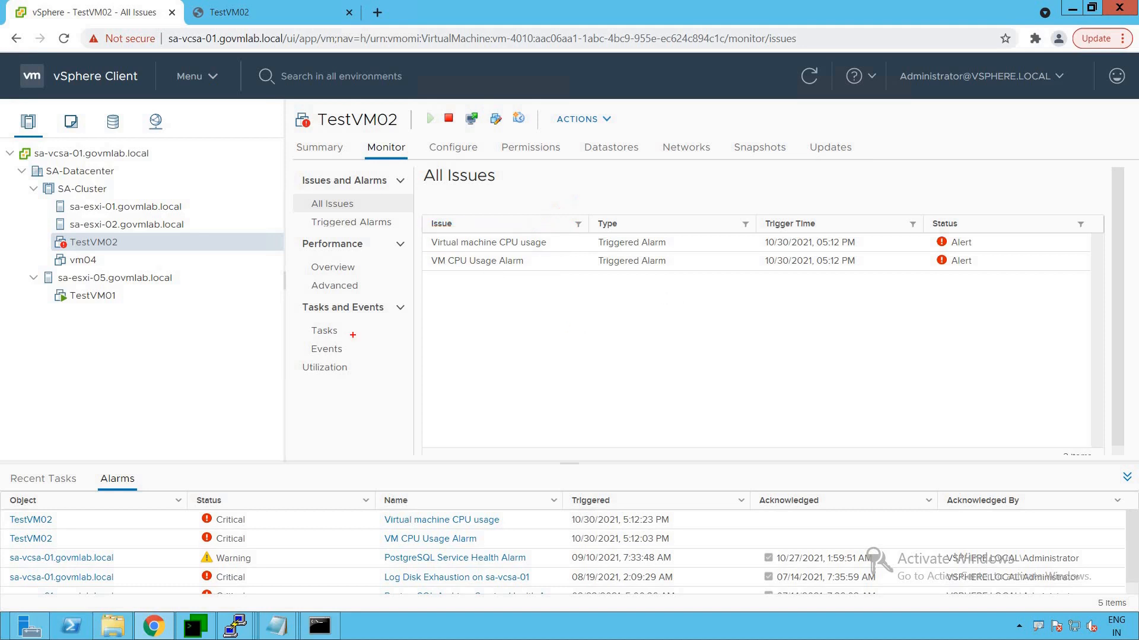